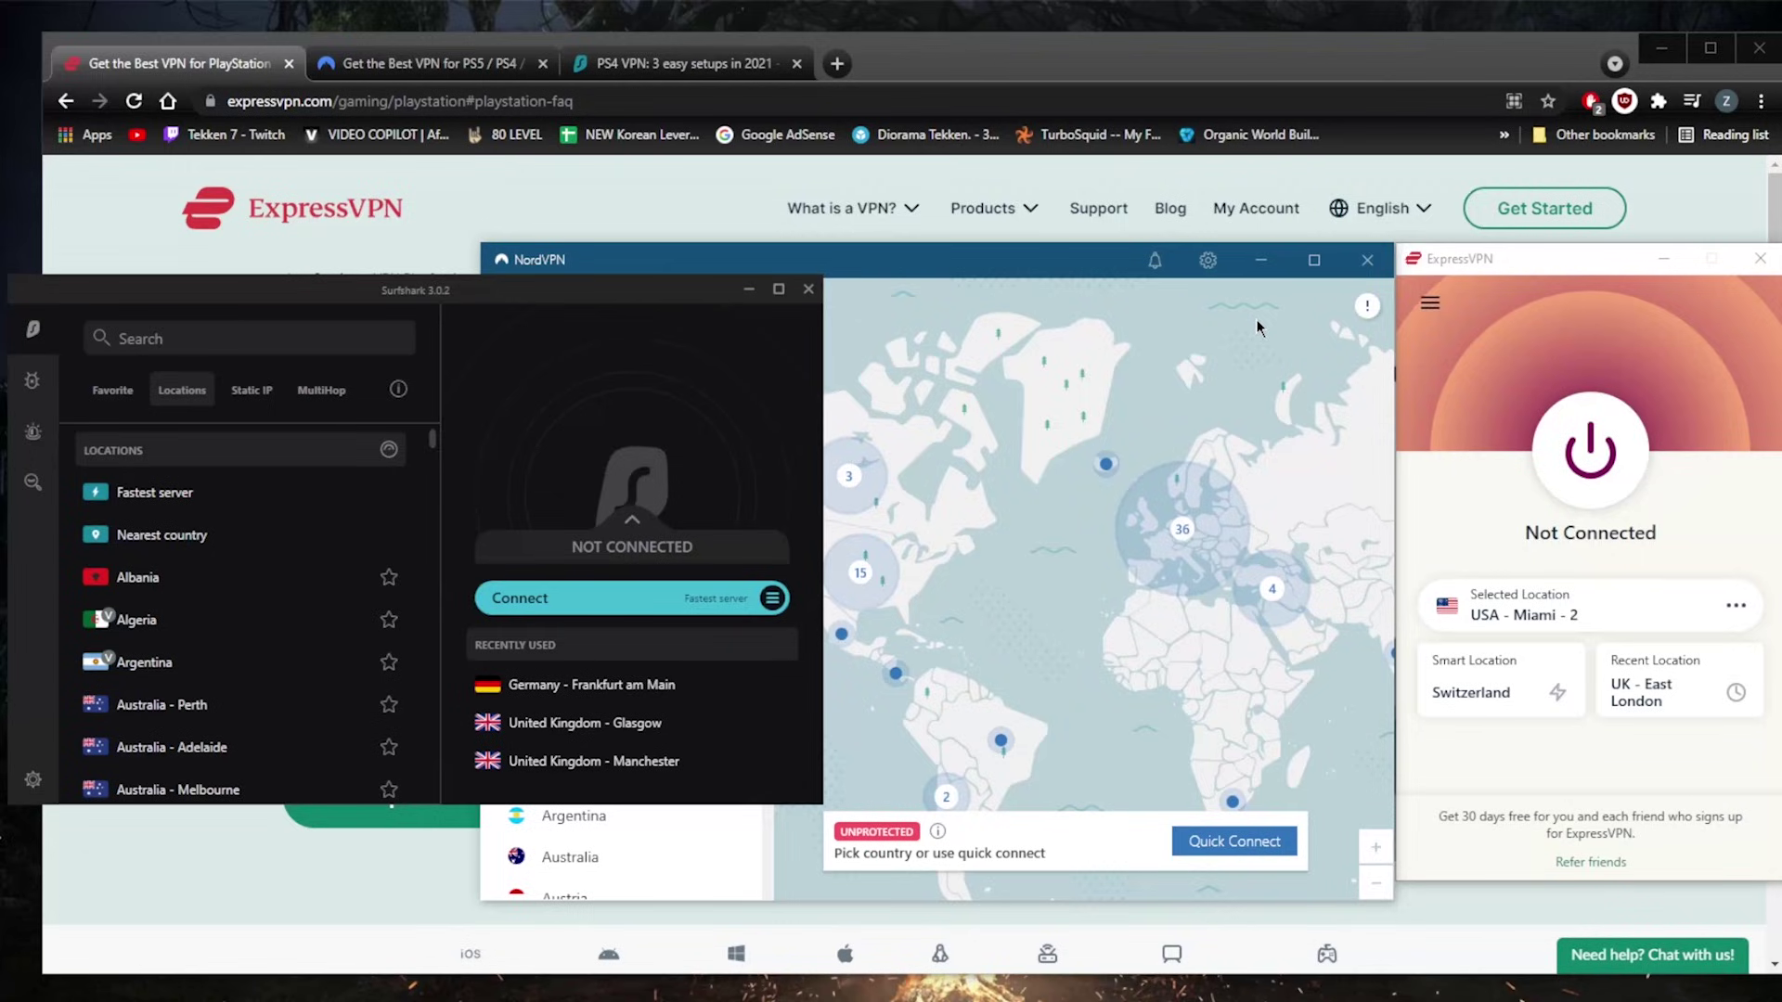
Step: Narrow the Chrome window so the PlayStation VPN page sits beside the ExpressVPN app
mouse_move(1435, 203)
left_click_drag(1778, 192, 1403, 188)
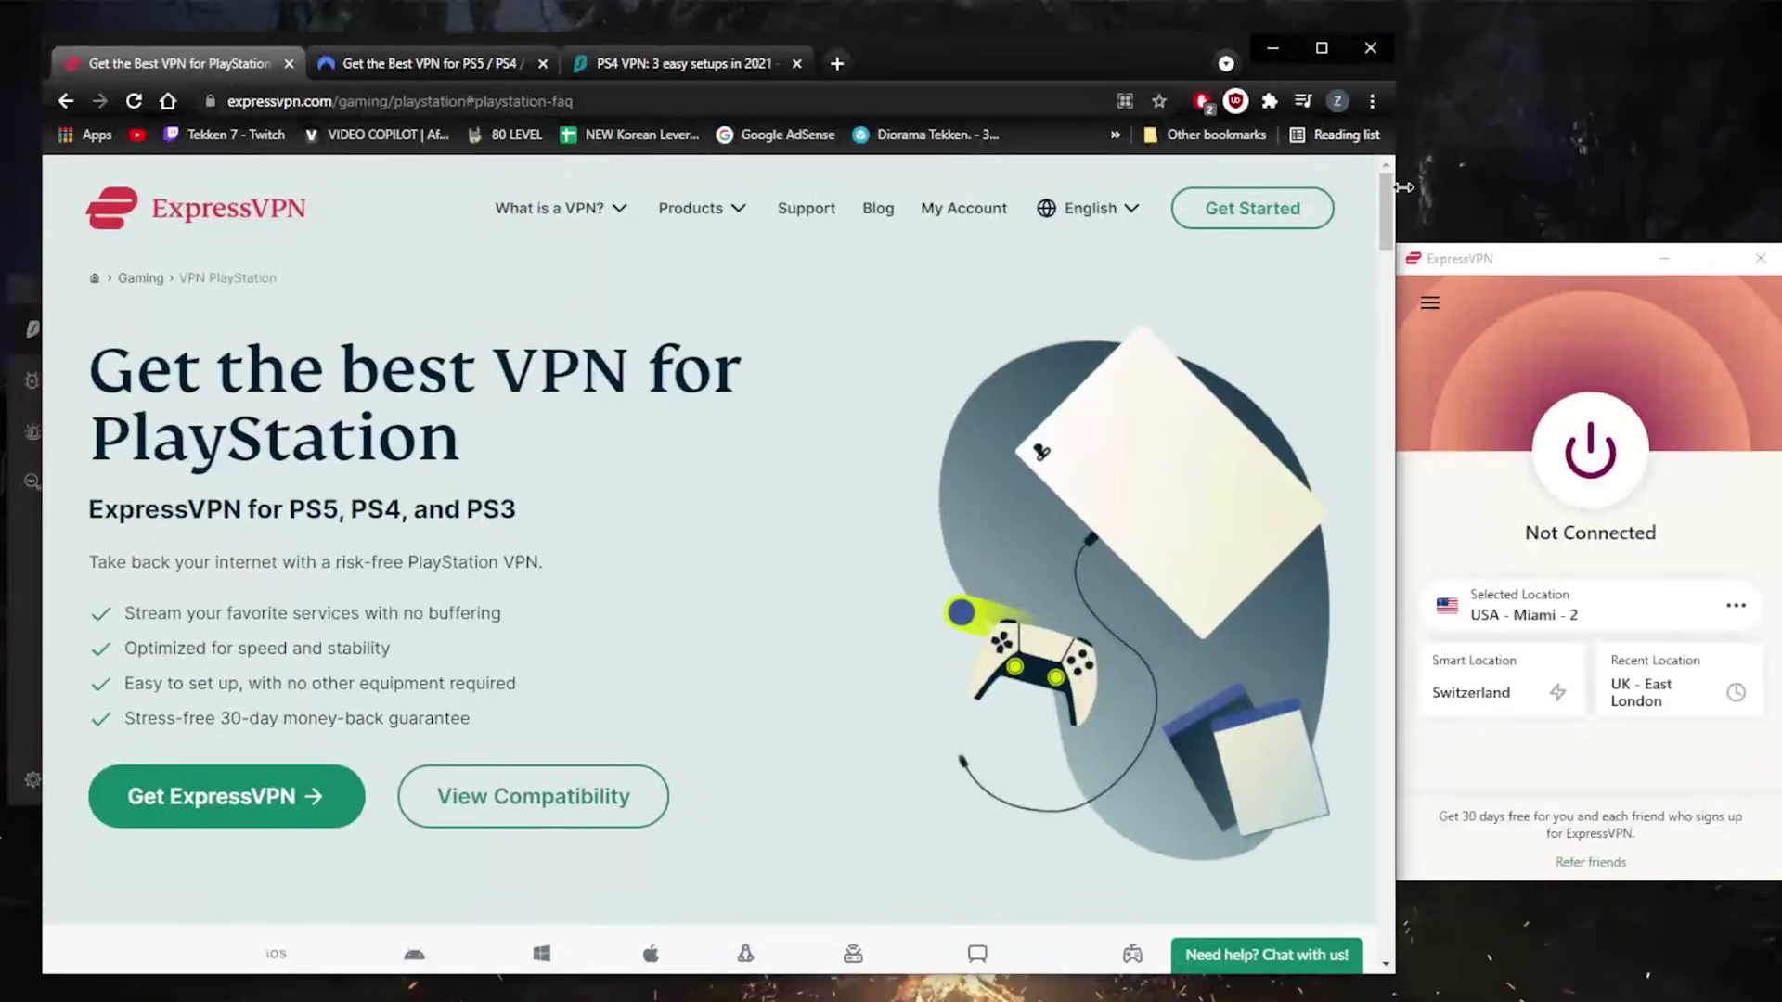
left_click(1476, 261)
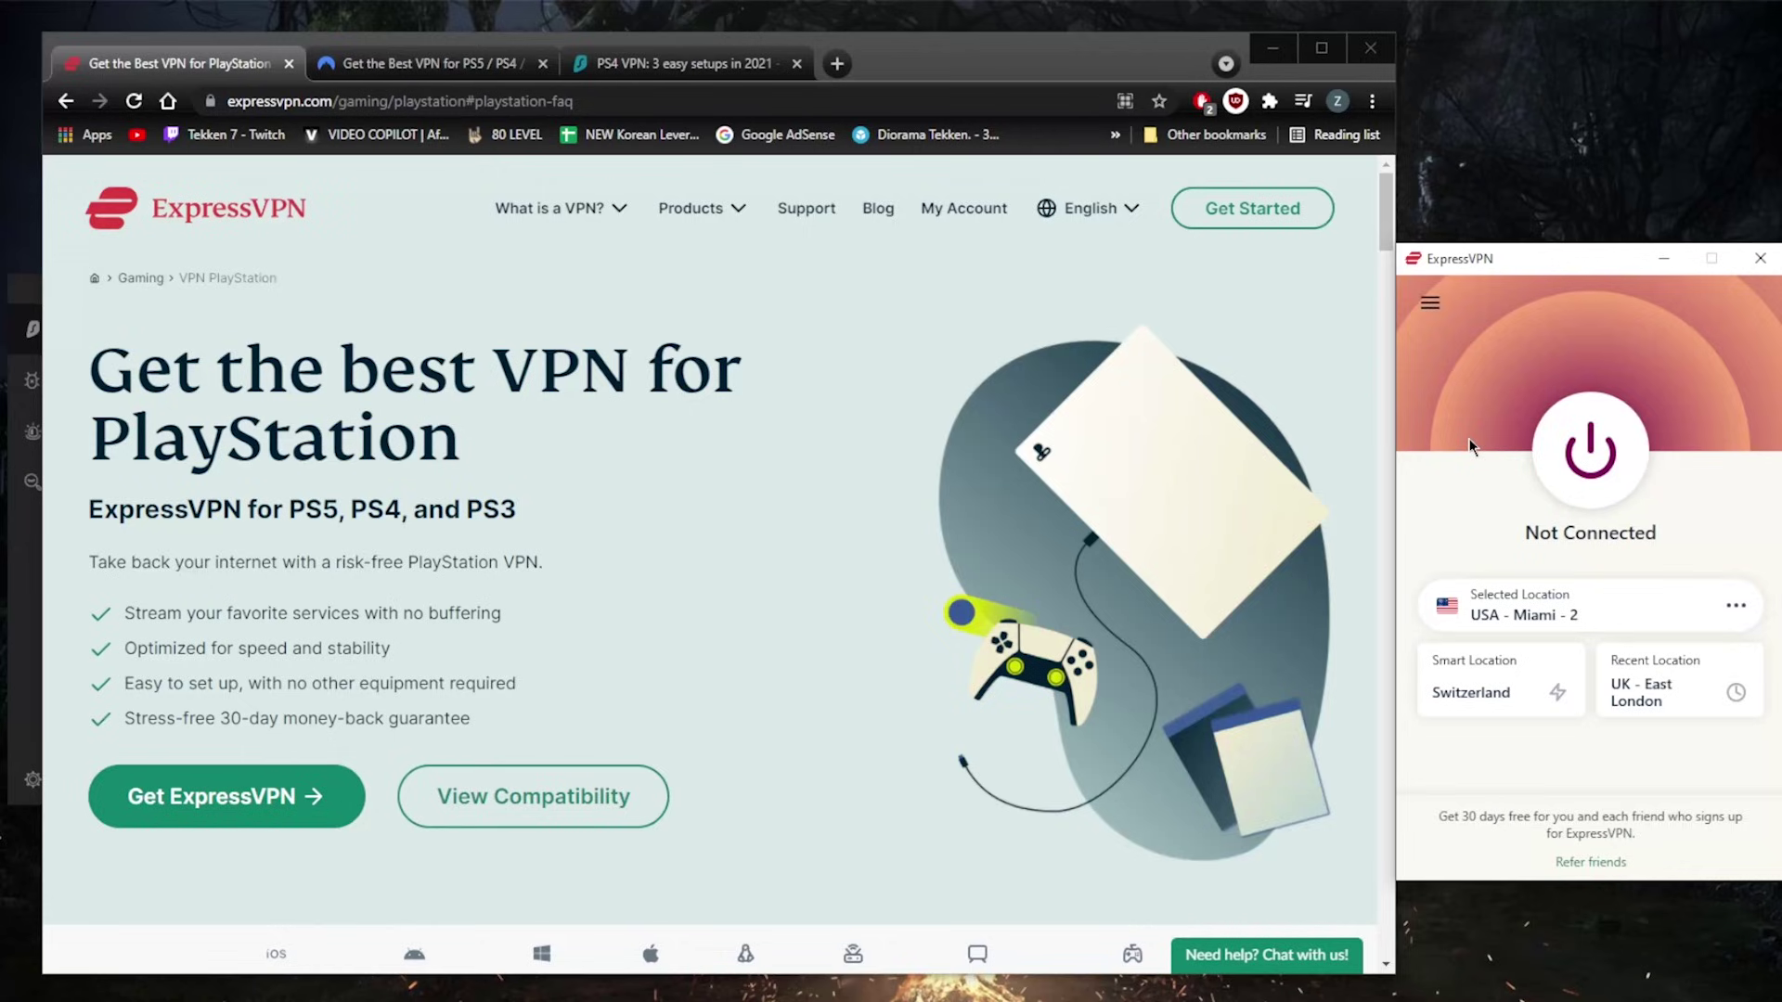
mouse_move(1403, 223)
left_mouse_down()
mouse_move(1376, 225)
mouse_move(1397, 224)
left_mouse_up()
Step: Scroll to 'Connect to a VPN-enabled router' and open 'ExpressVPN on your router' in a new tab
scroll(760, 394, "down", 6)
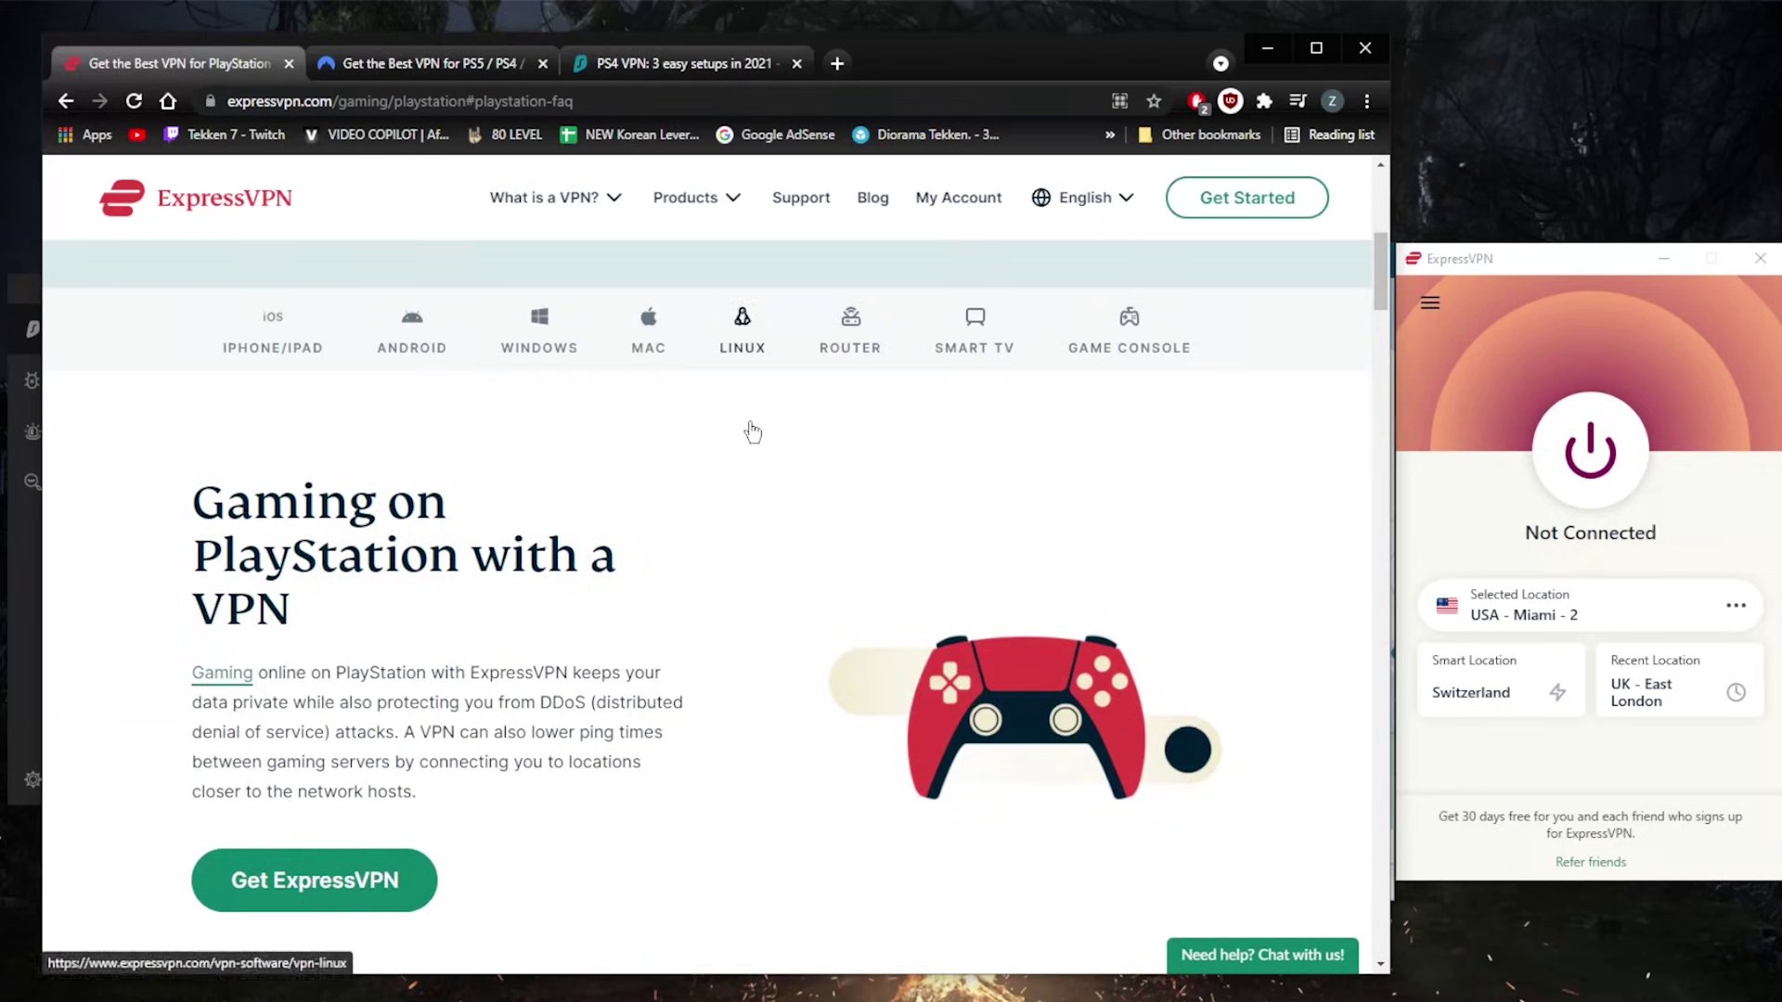
scroll(846, 501, "up", 6)
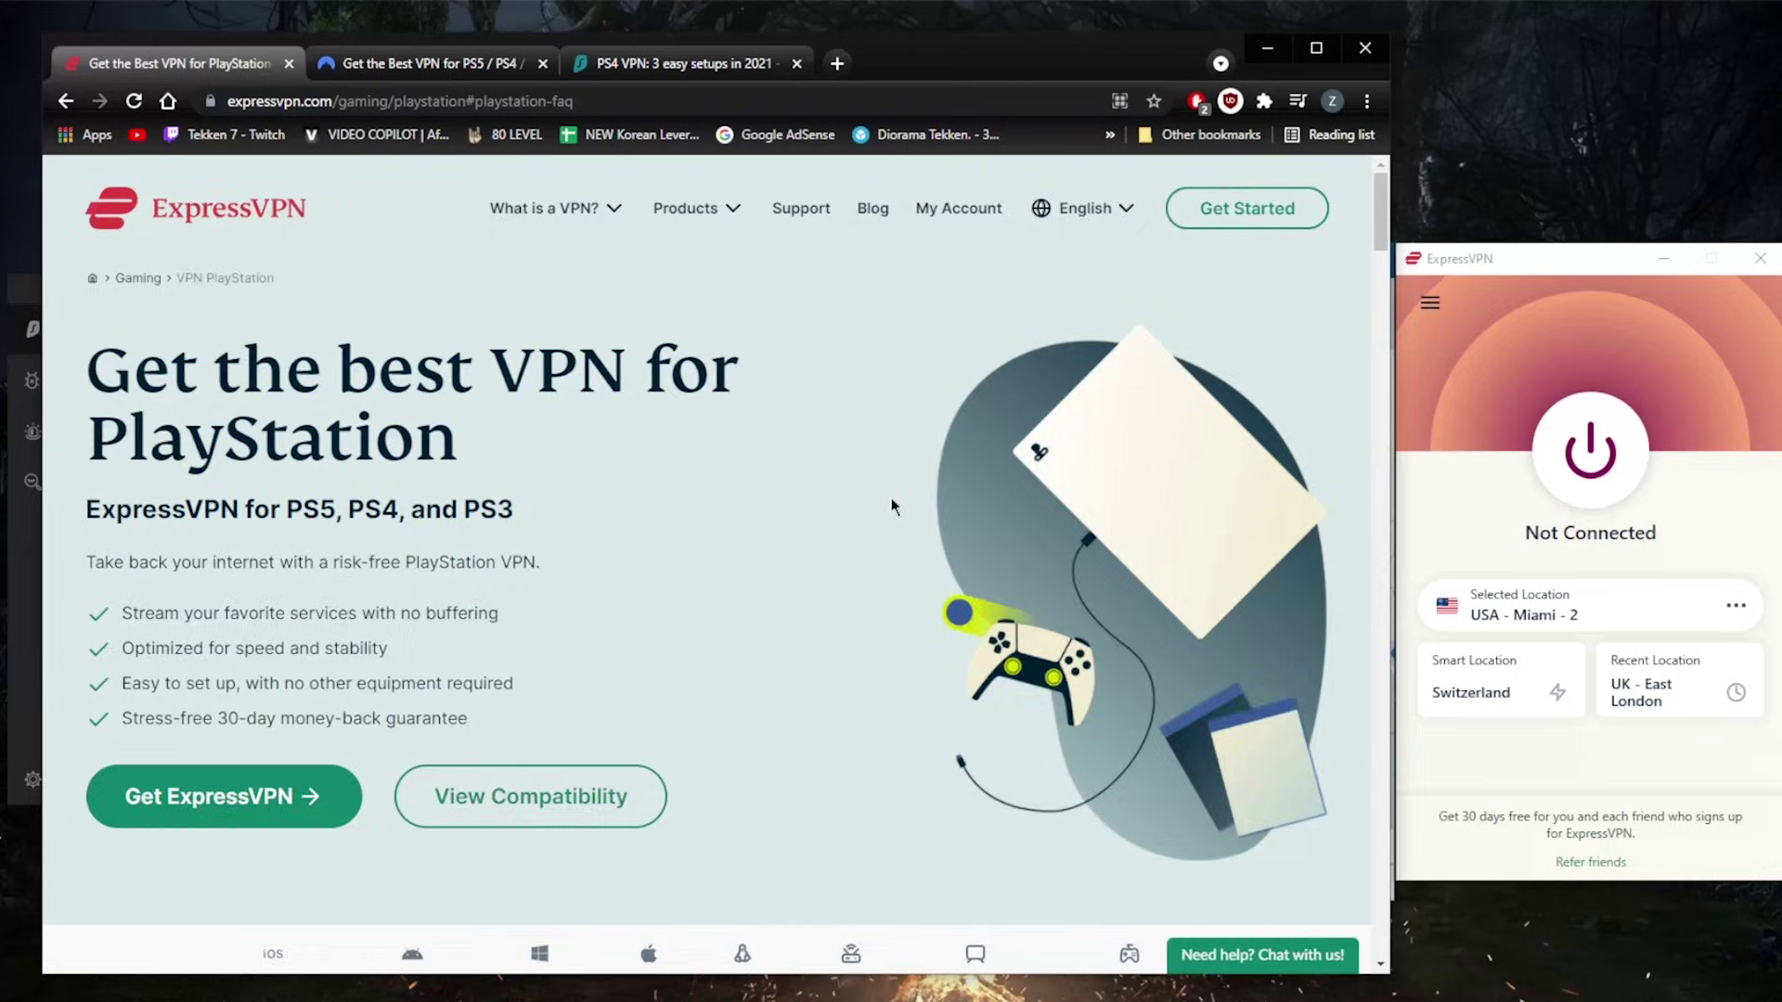
scroll(891, 498, "down", 10)
scroll(756, 473, "down", 5)
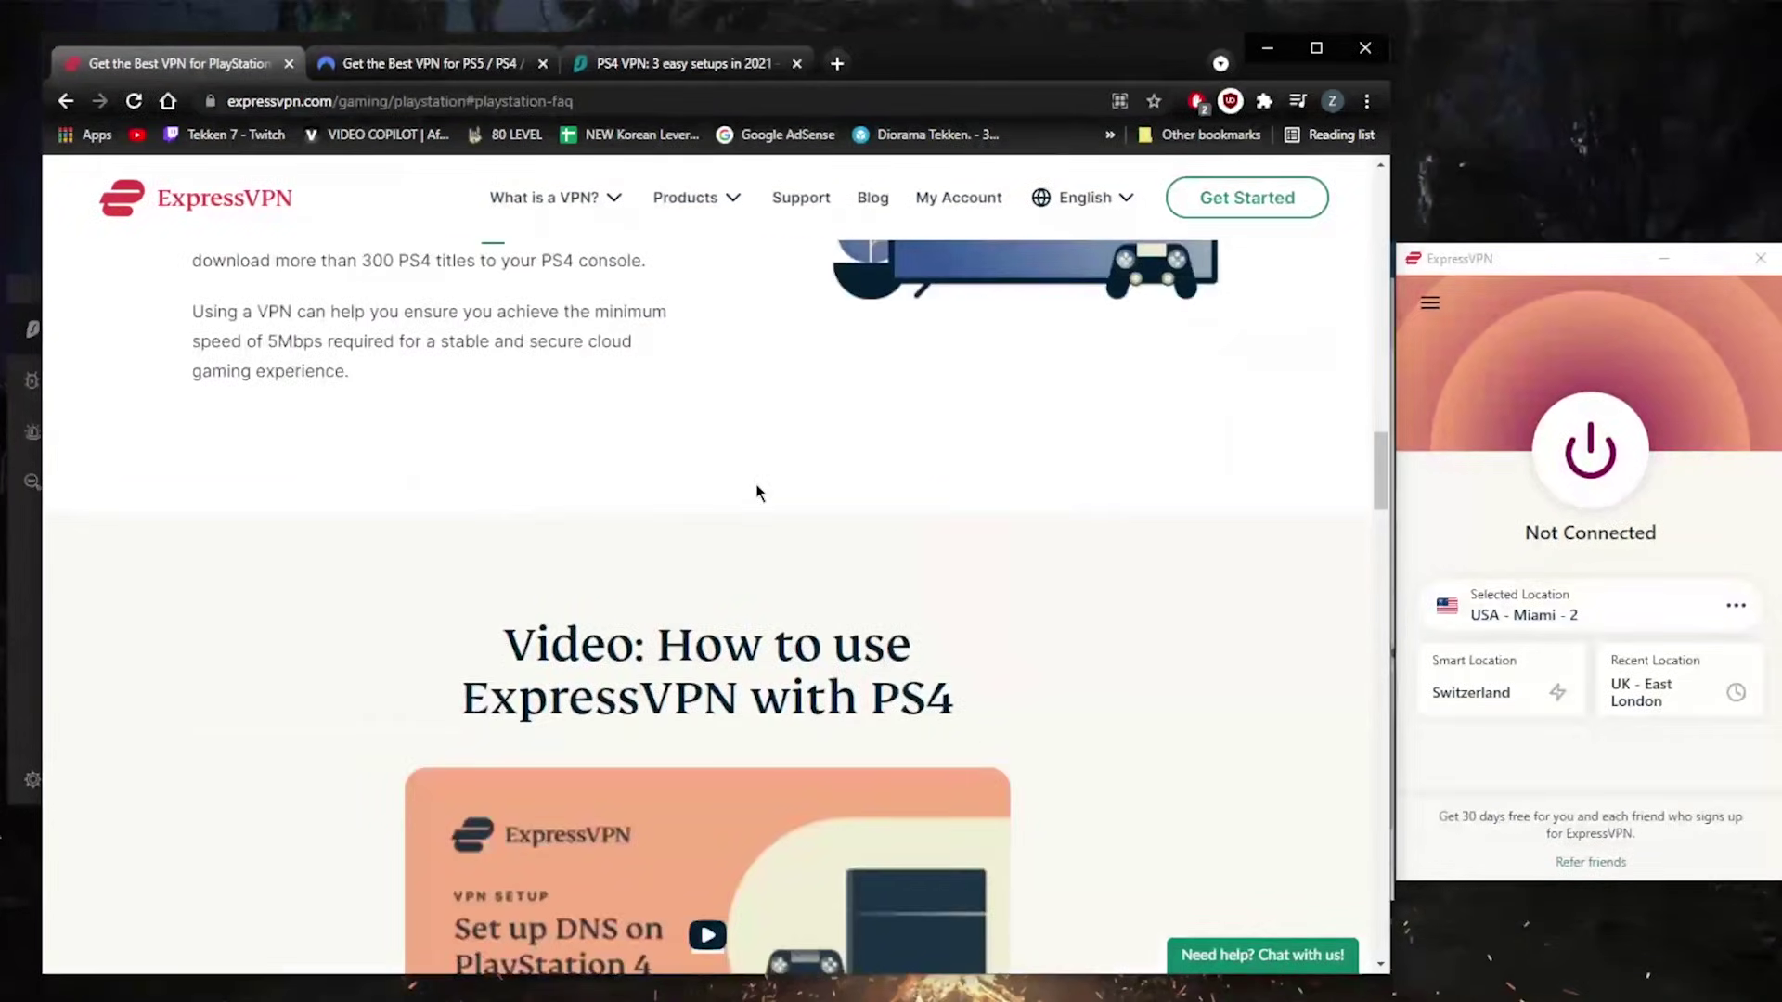
scroll(756, 487, "up", 8)
scroll(733, 481, "up", 1)
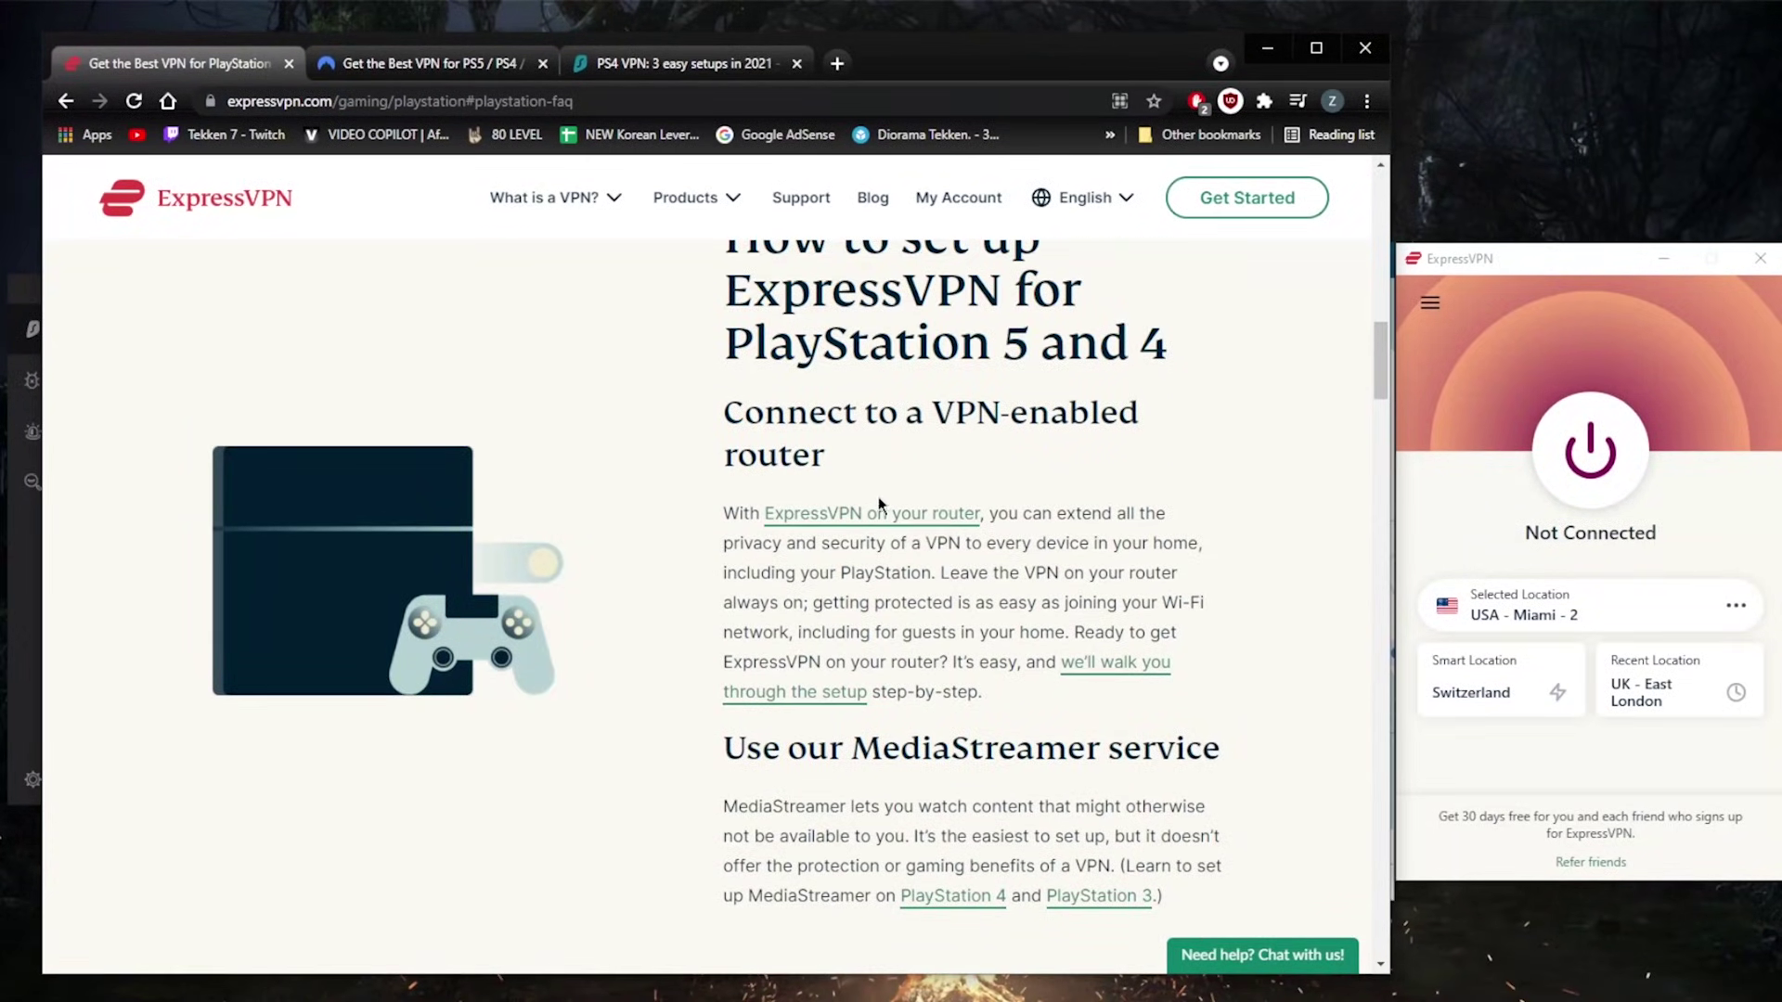
middle_click(872, 513)
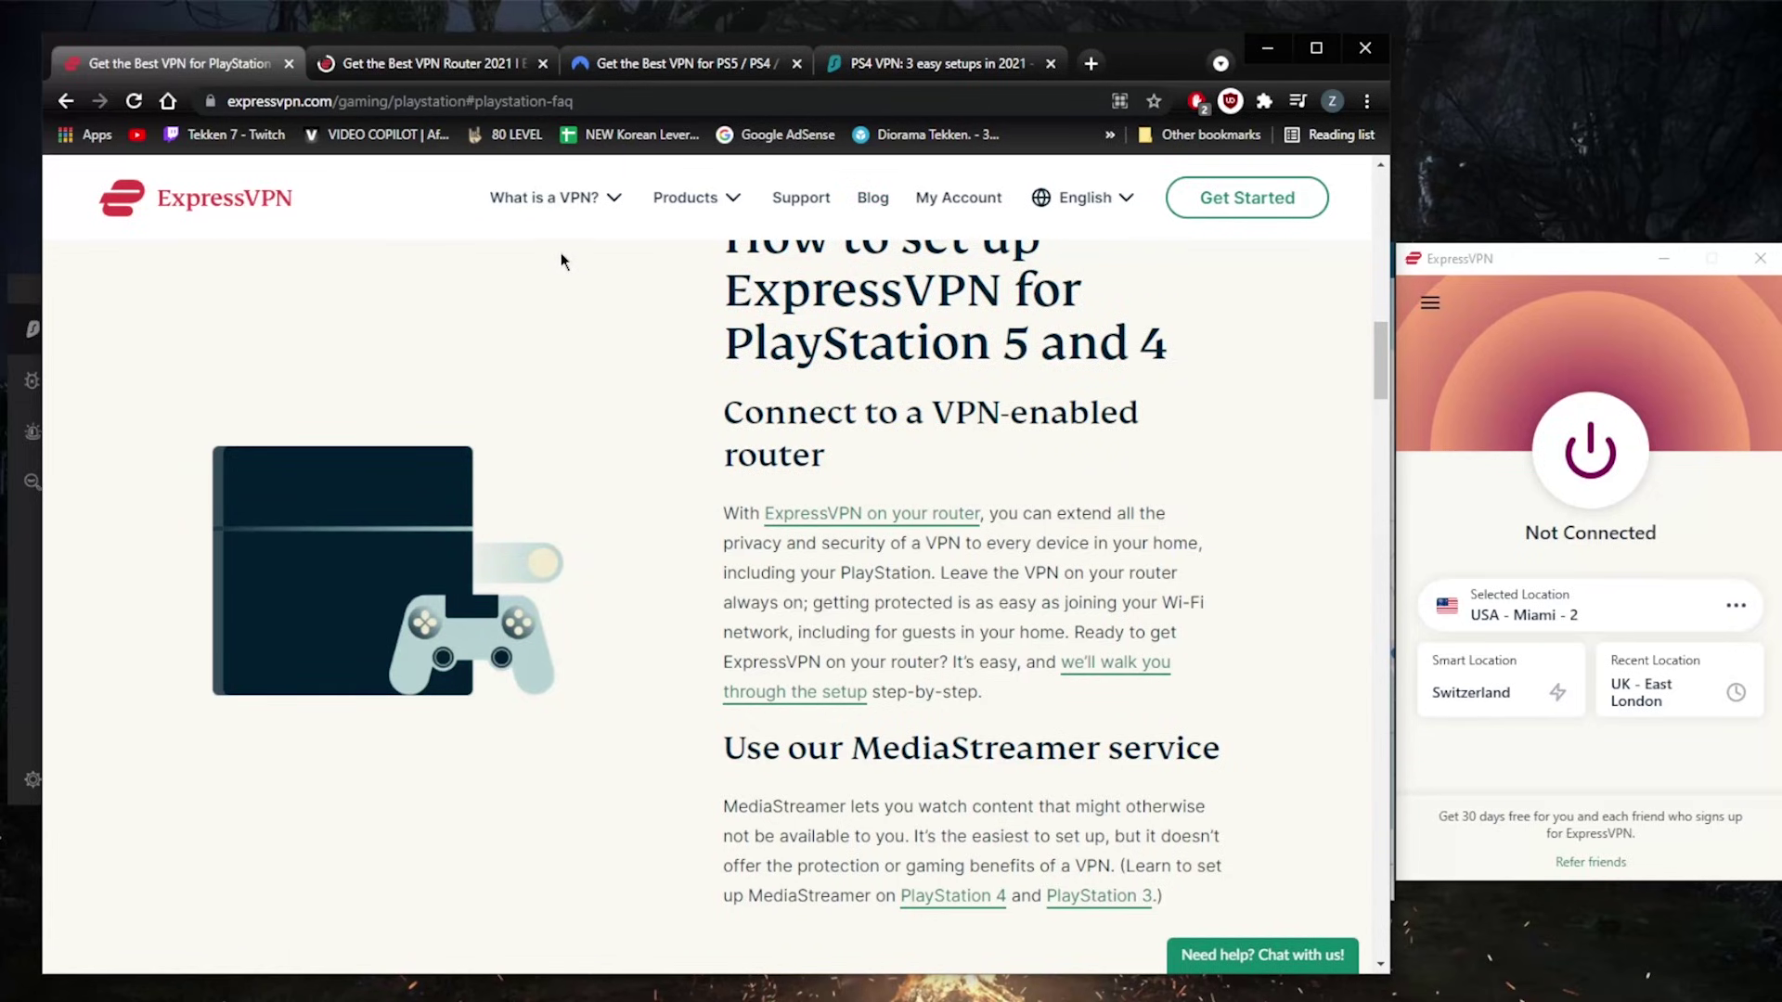
Step: Switch to the 'Get the Best VPN Router 2021' tab and browse its Device Groups section
left_click(505, 63)
scroll(698, 601, "down", 20)
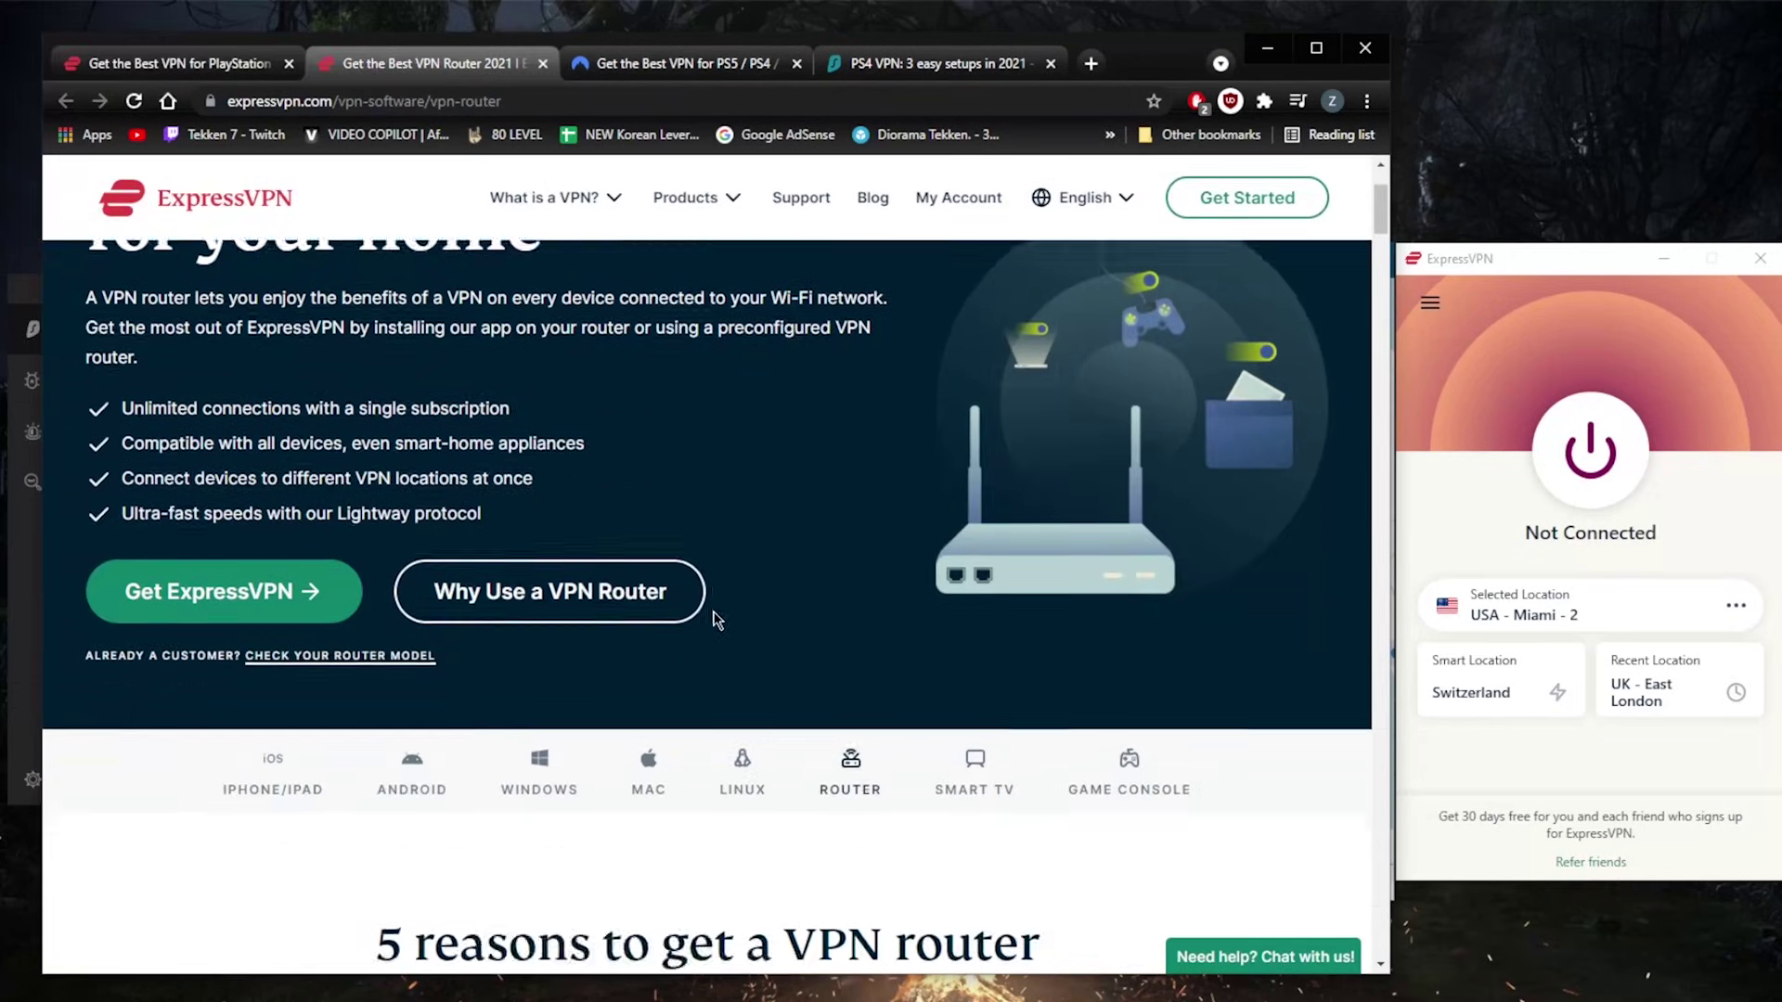
scroll(745, 586, "down", 10)
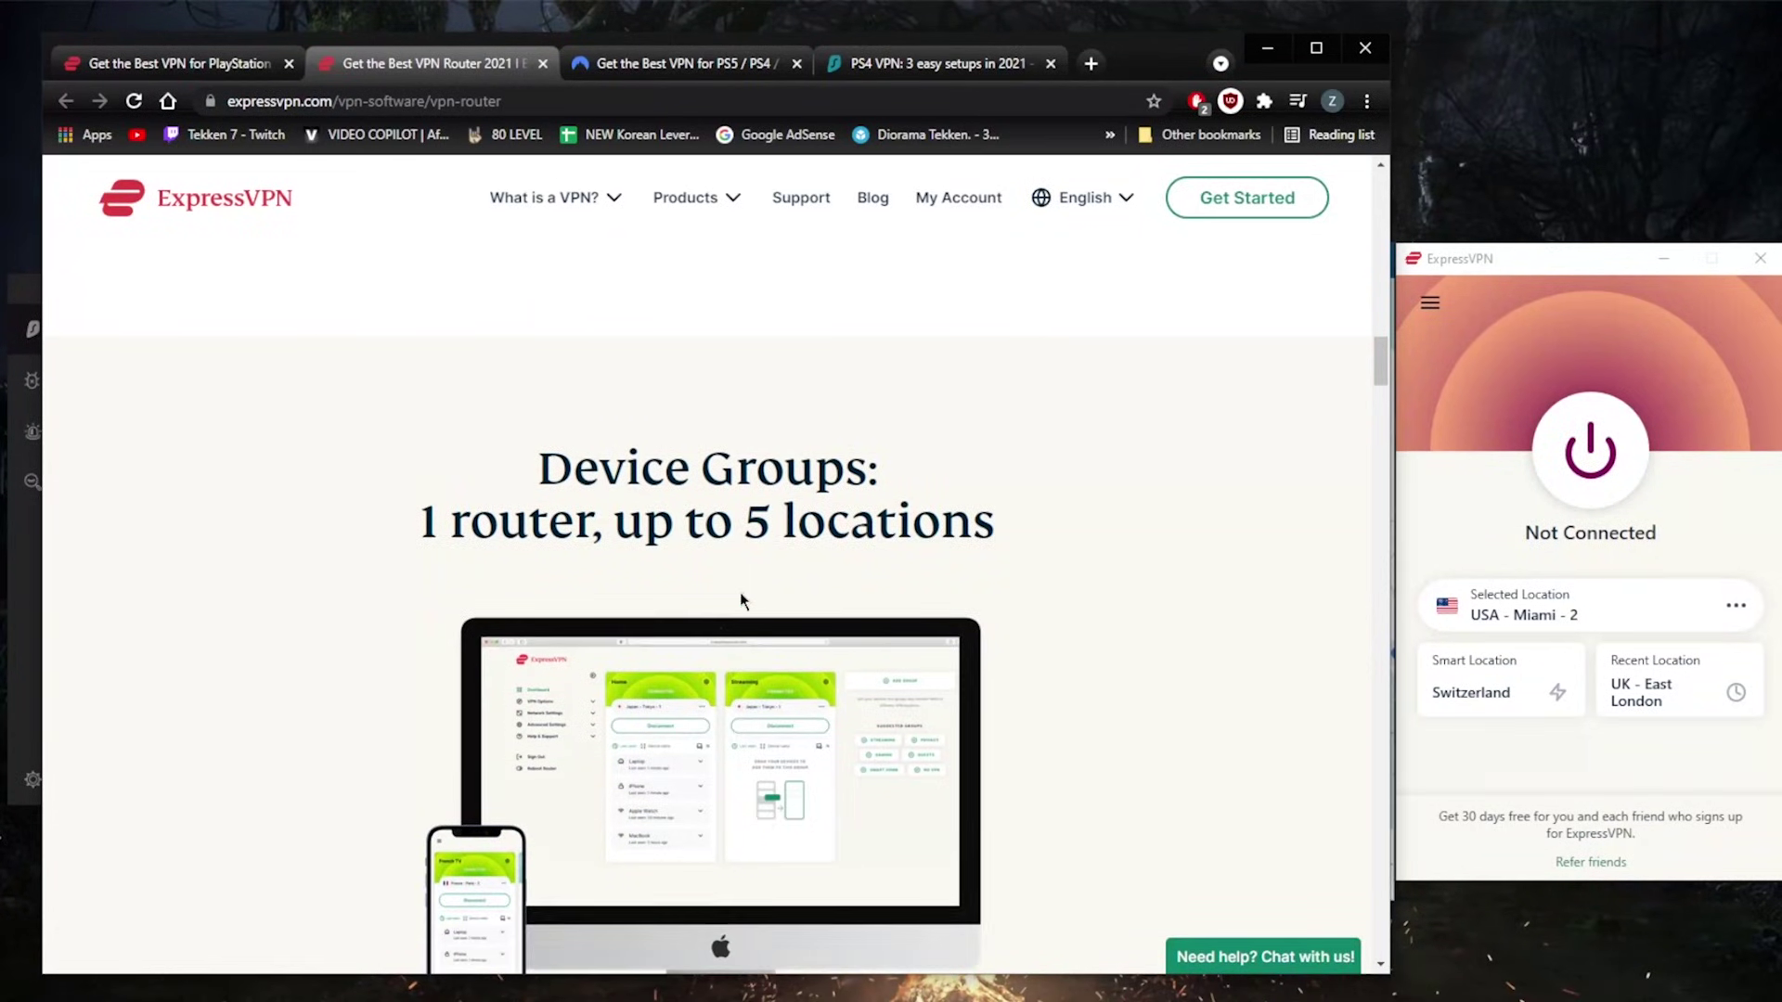
scroll(740, 602, "up", 2)
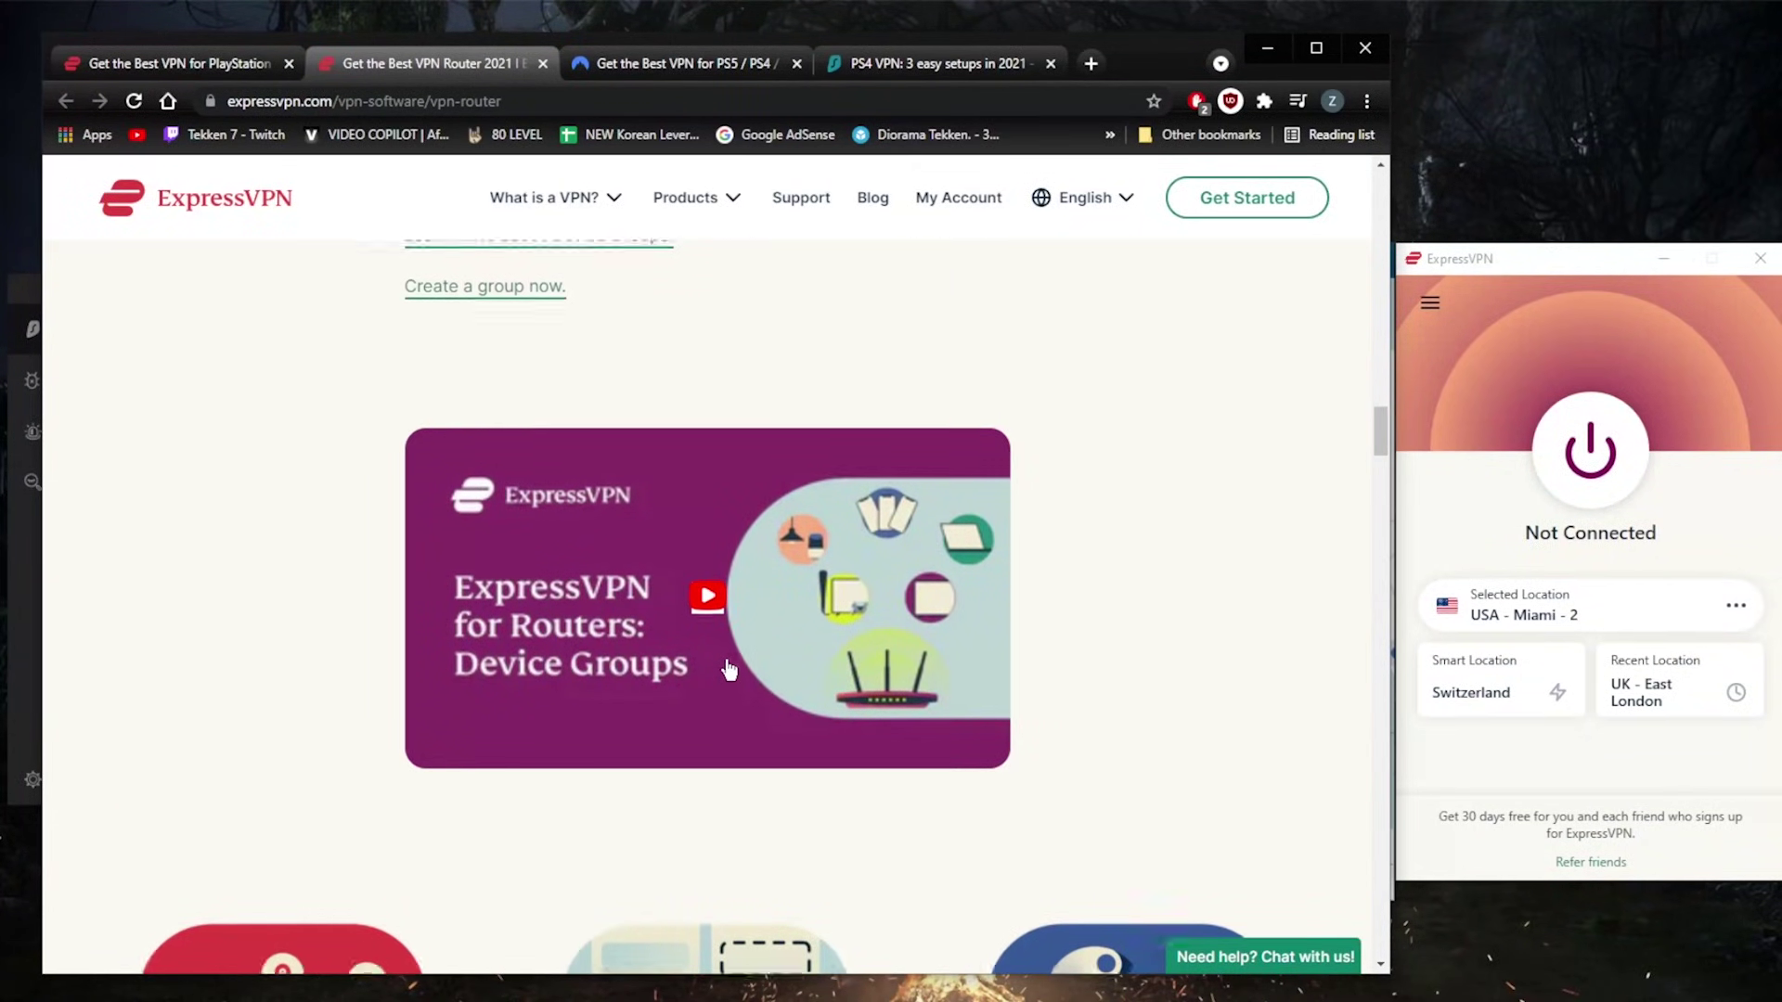
scroll(742, 640, "up", 20)
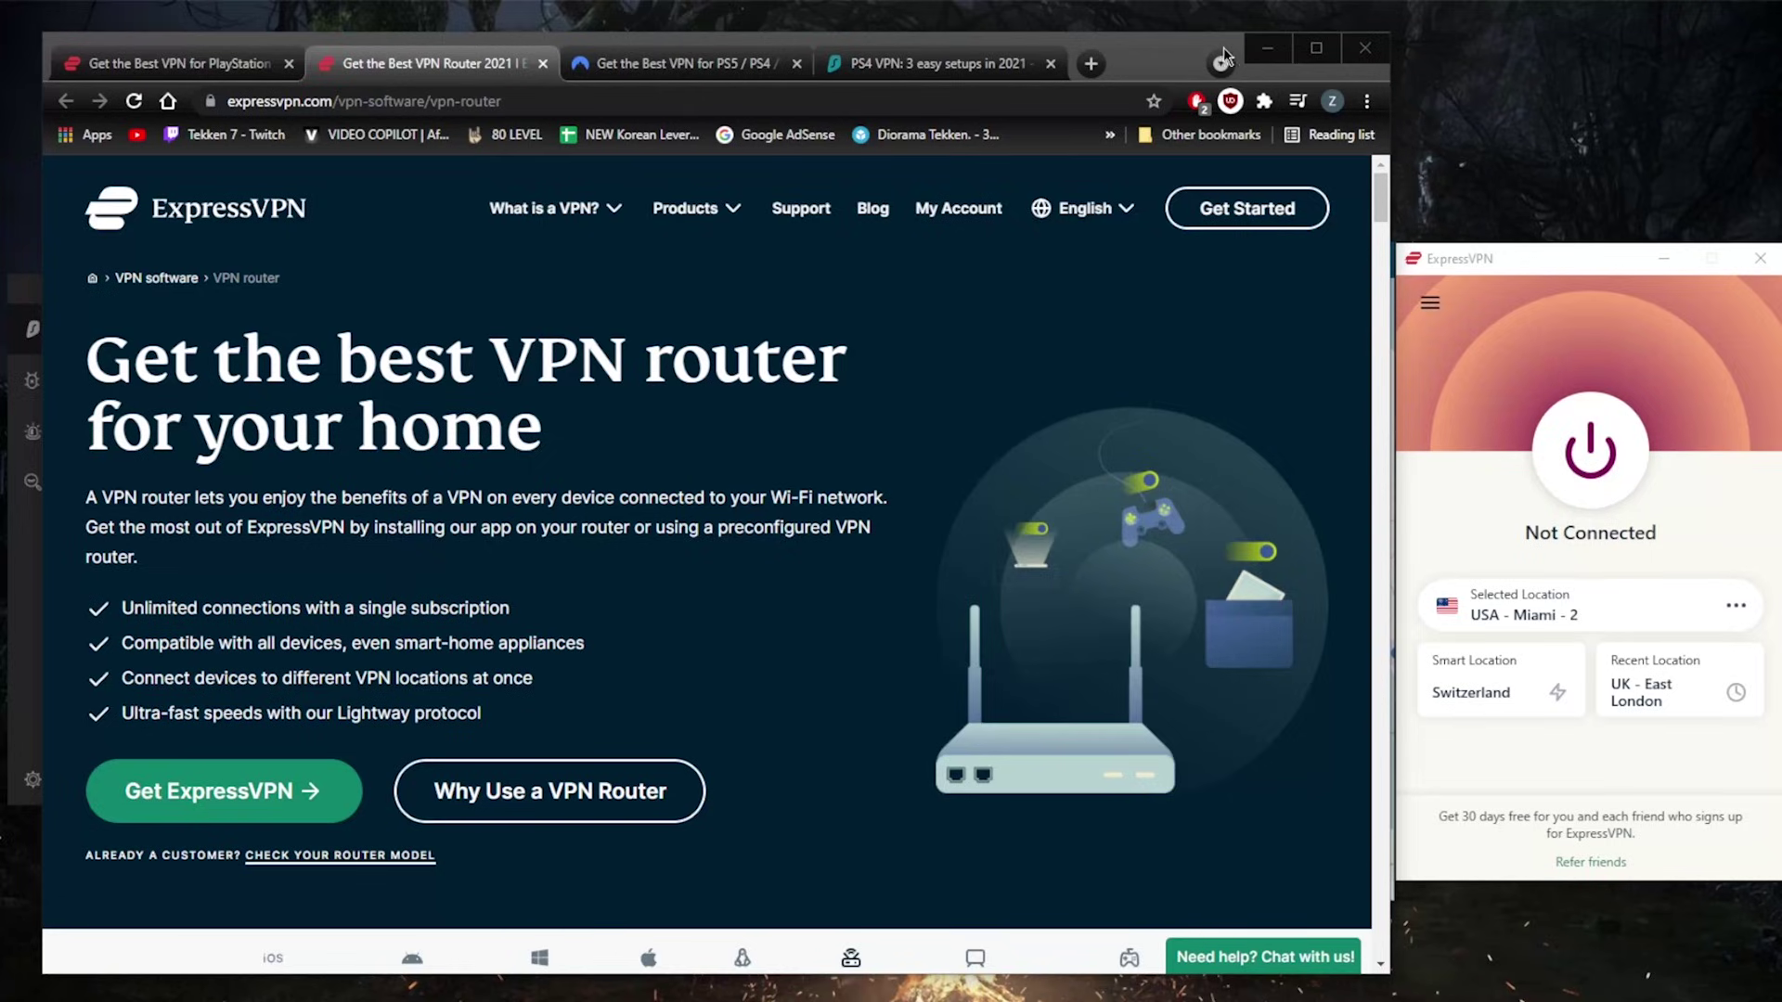
Step: Minimize Chrome and bring the ExpressVPN, Surfshark and NordVPN windows forward
left_click(1267, 48)
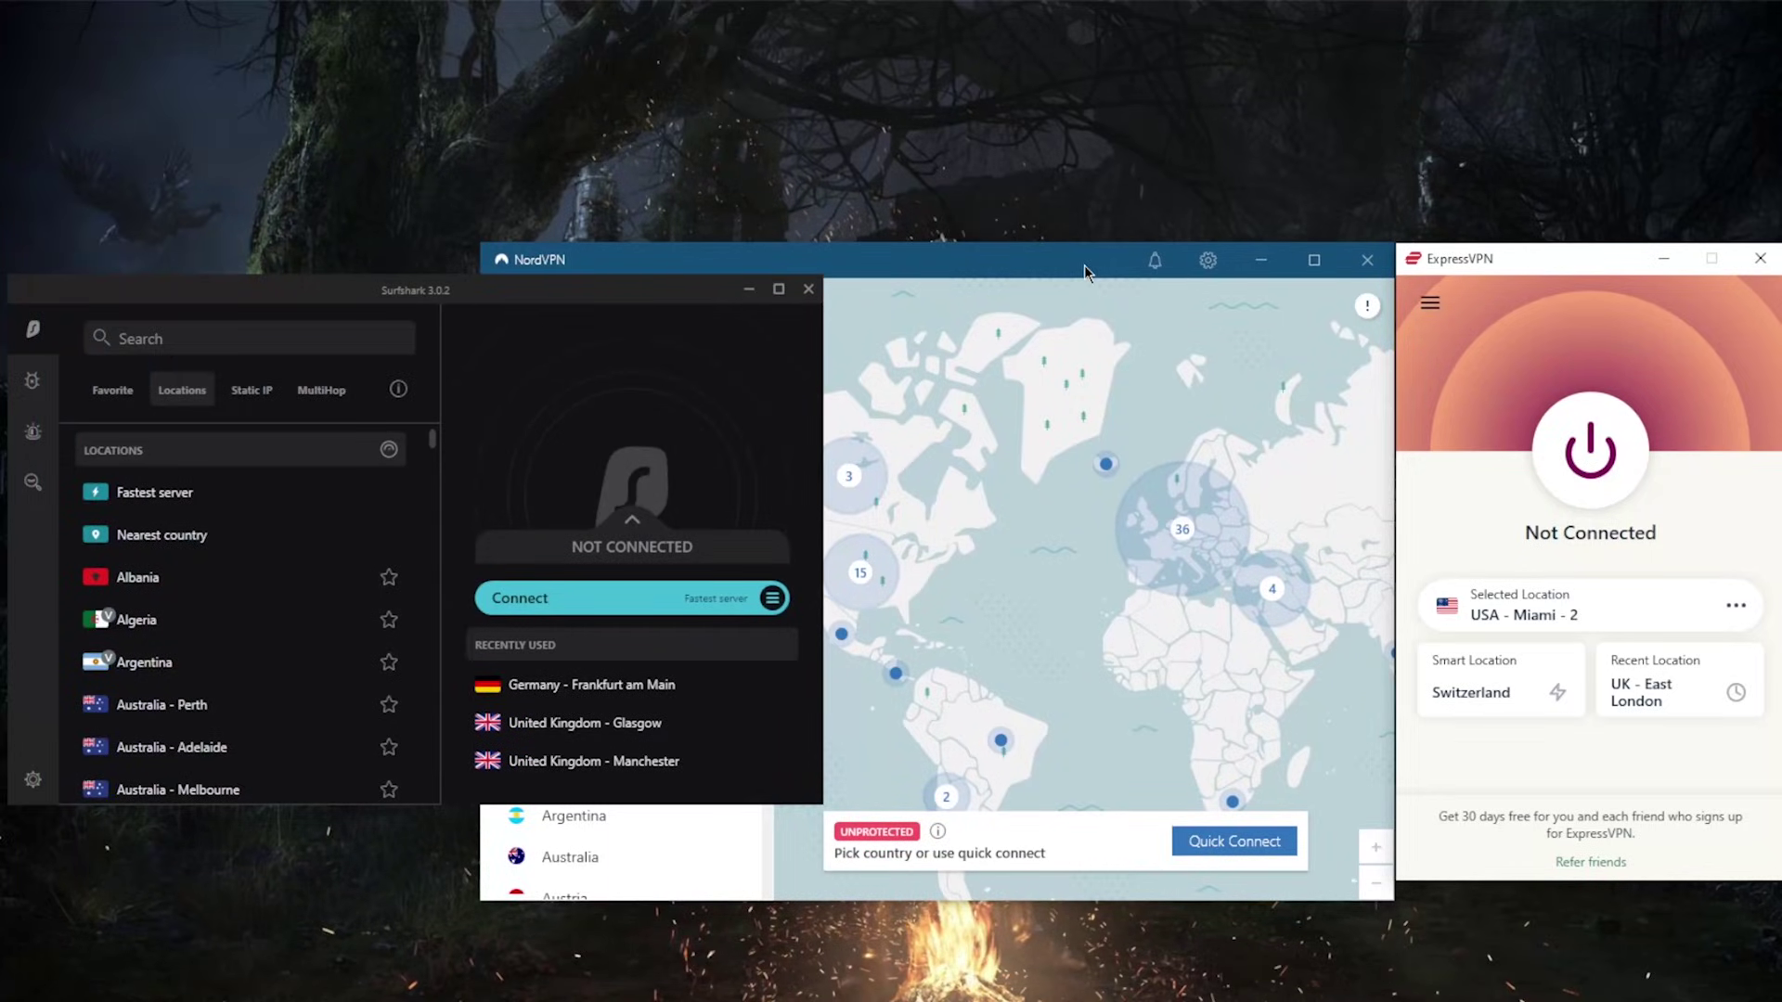
left_click(1084, 265)
left_click(1489, 258)
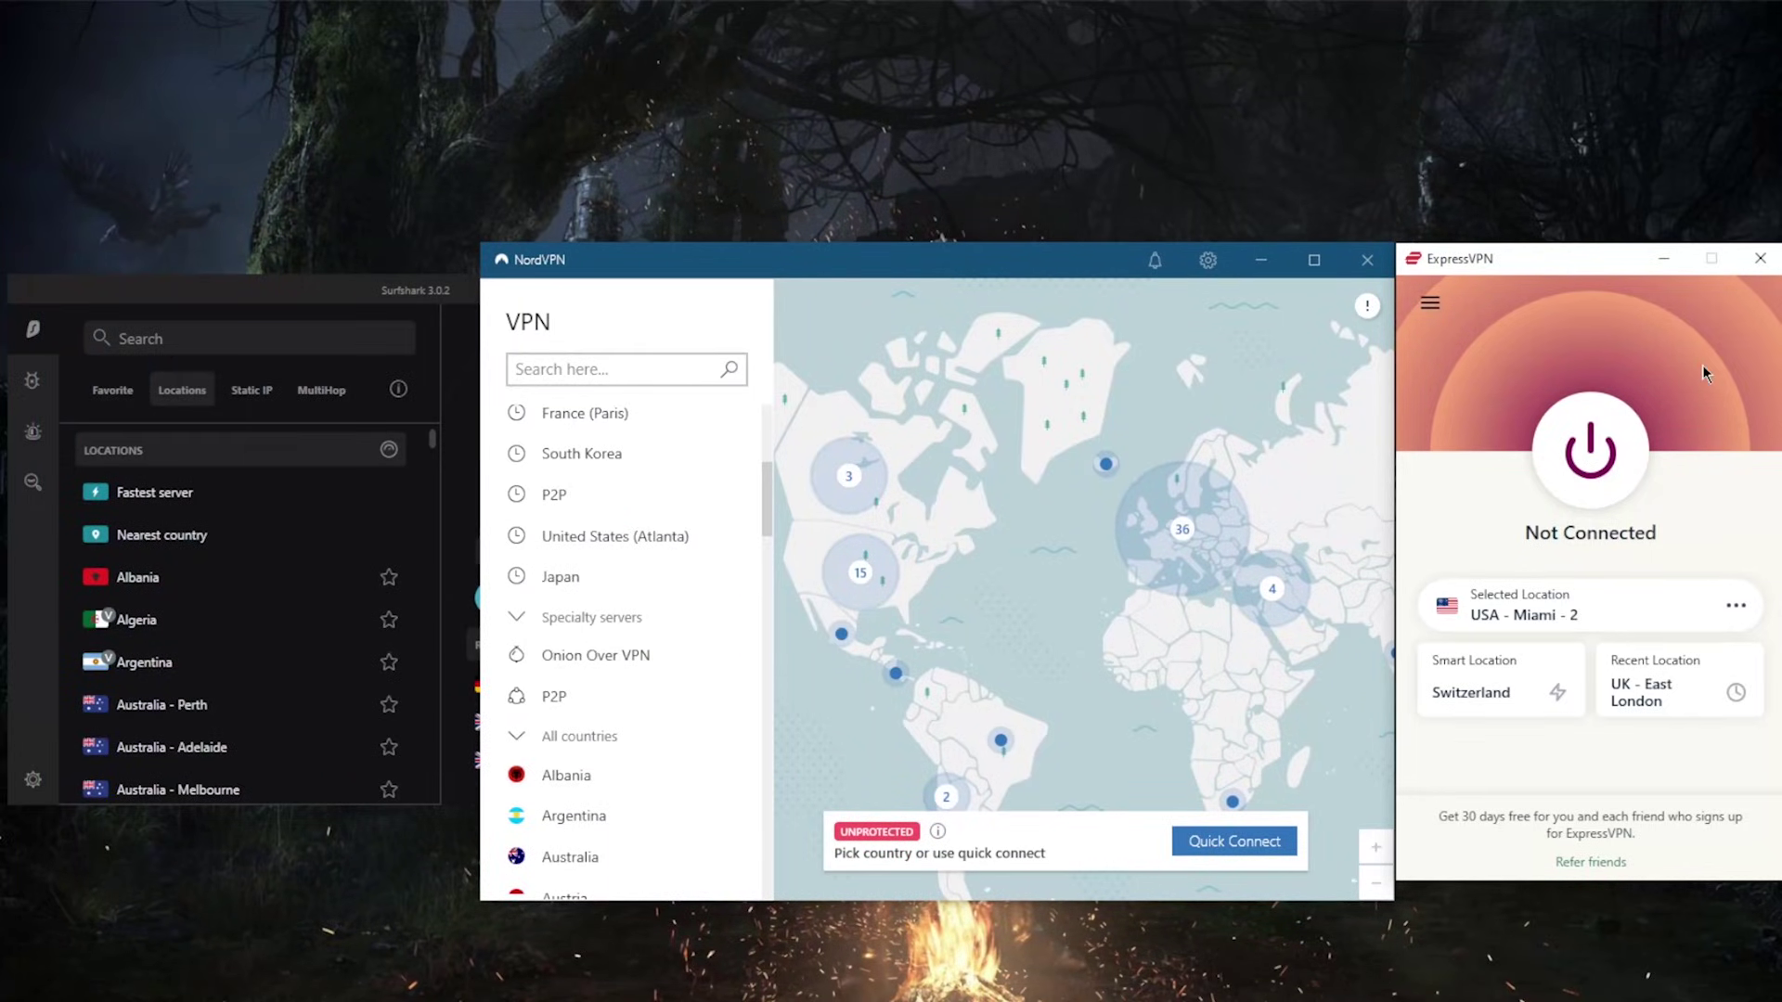
left_click(398, 299)
left_click(892, 270)
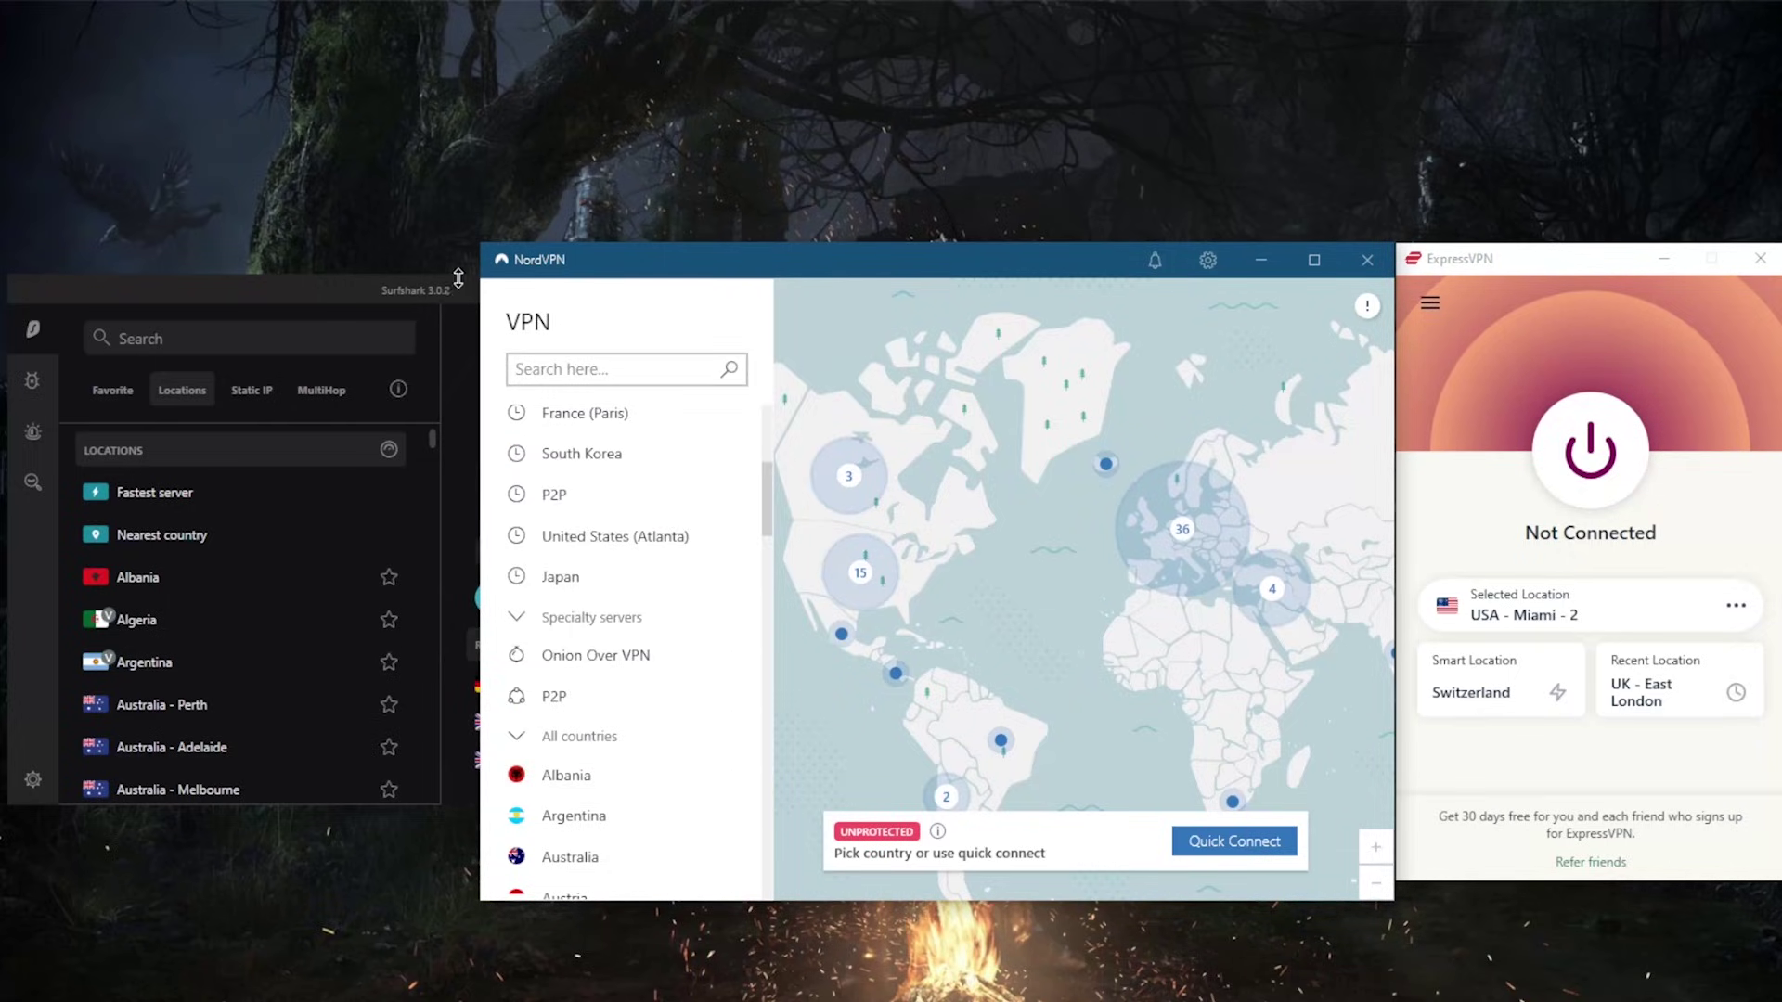
left_click(446, 295)
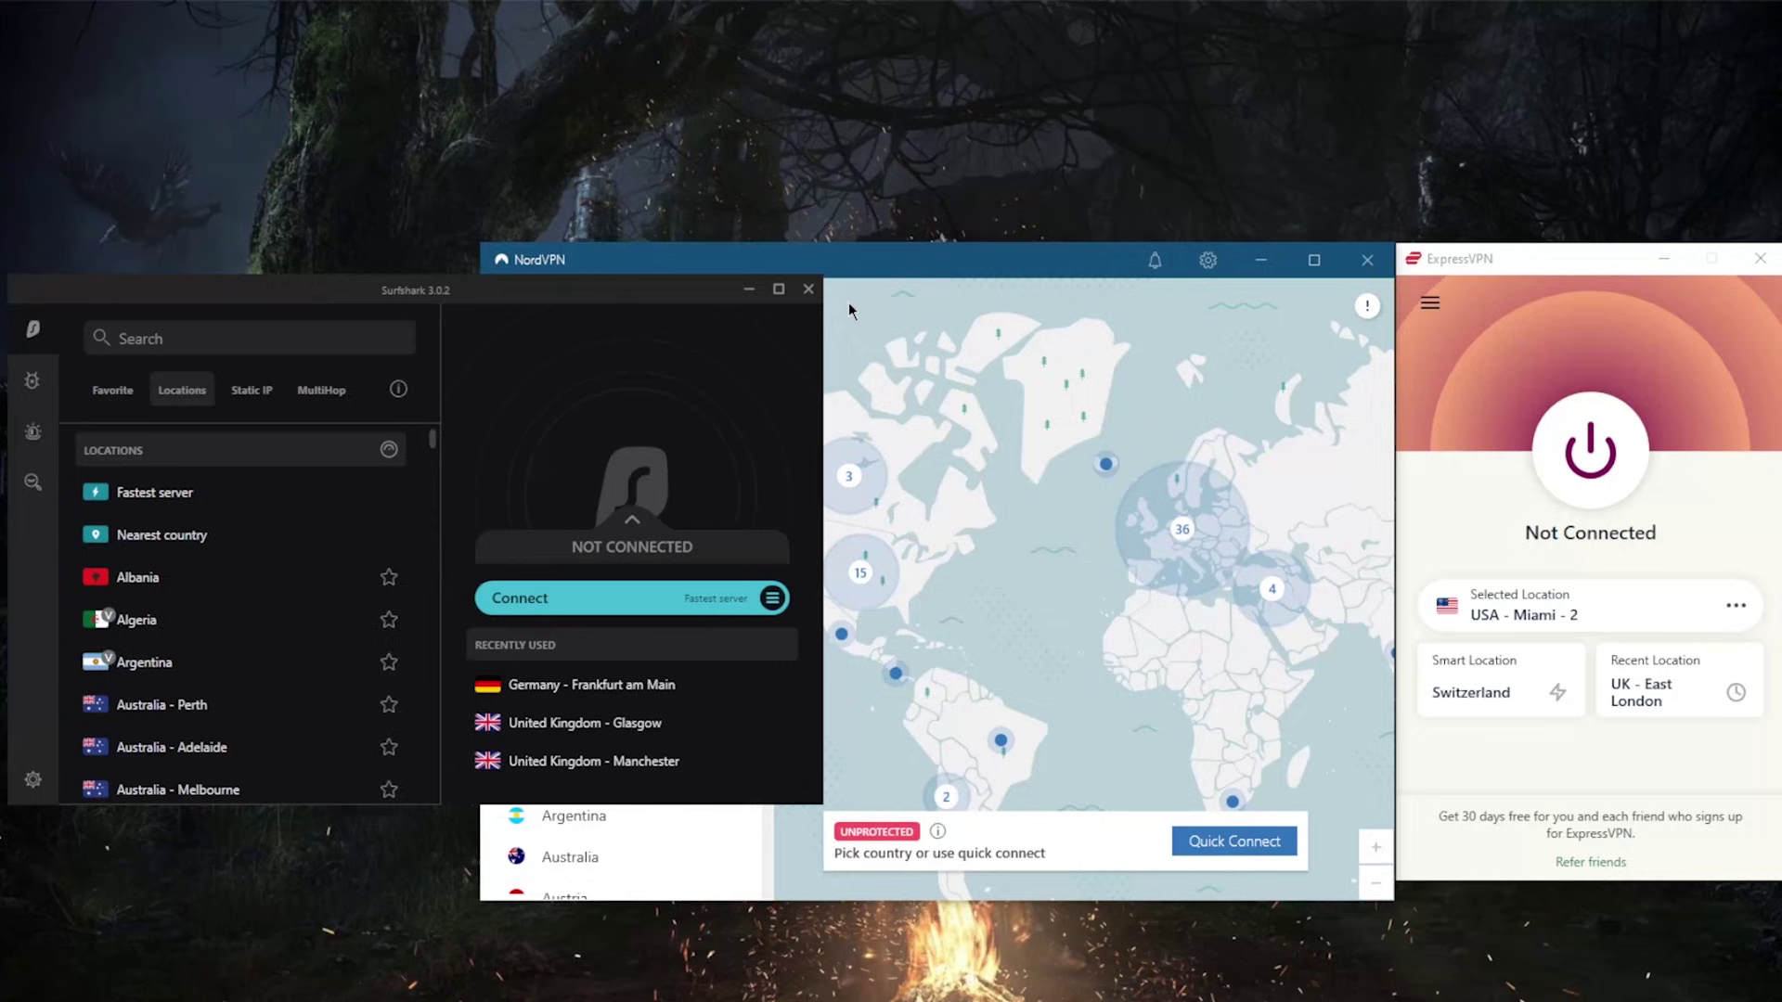
left_click(1485, 262)
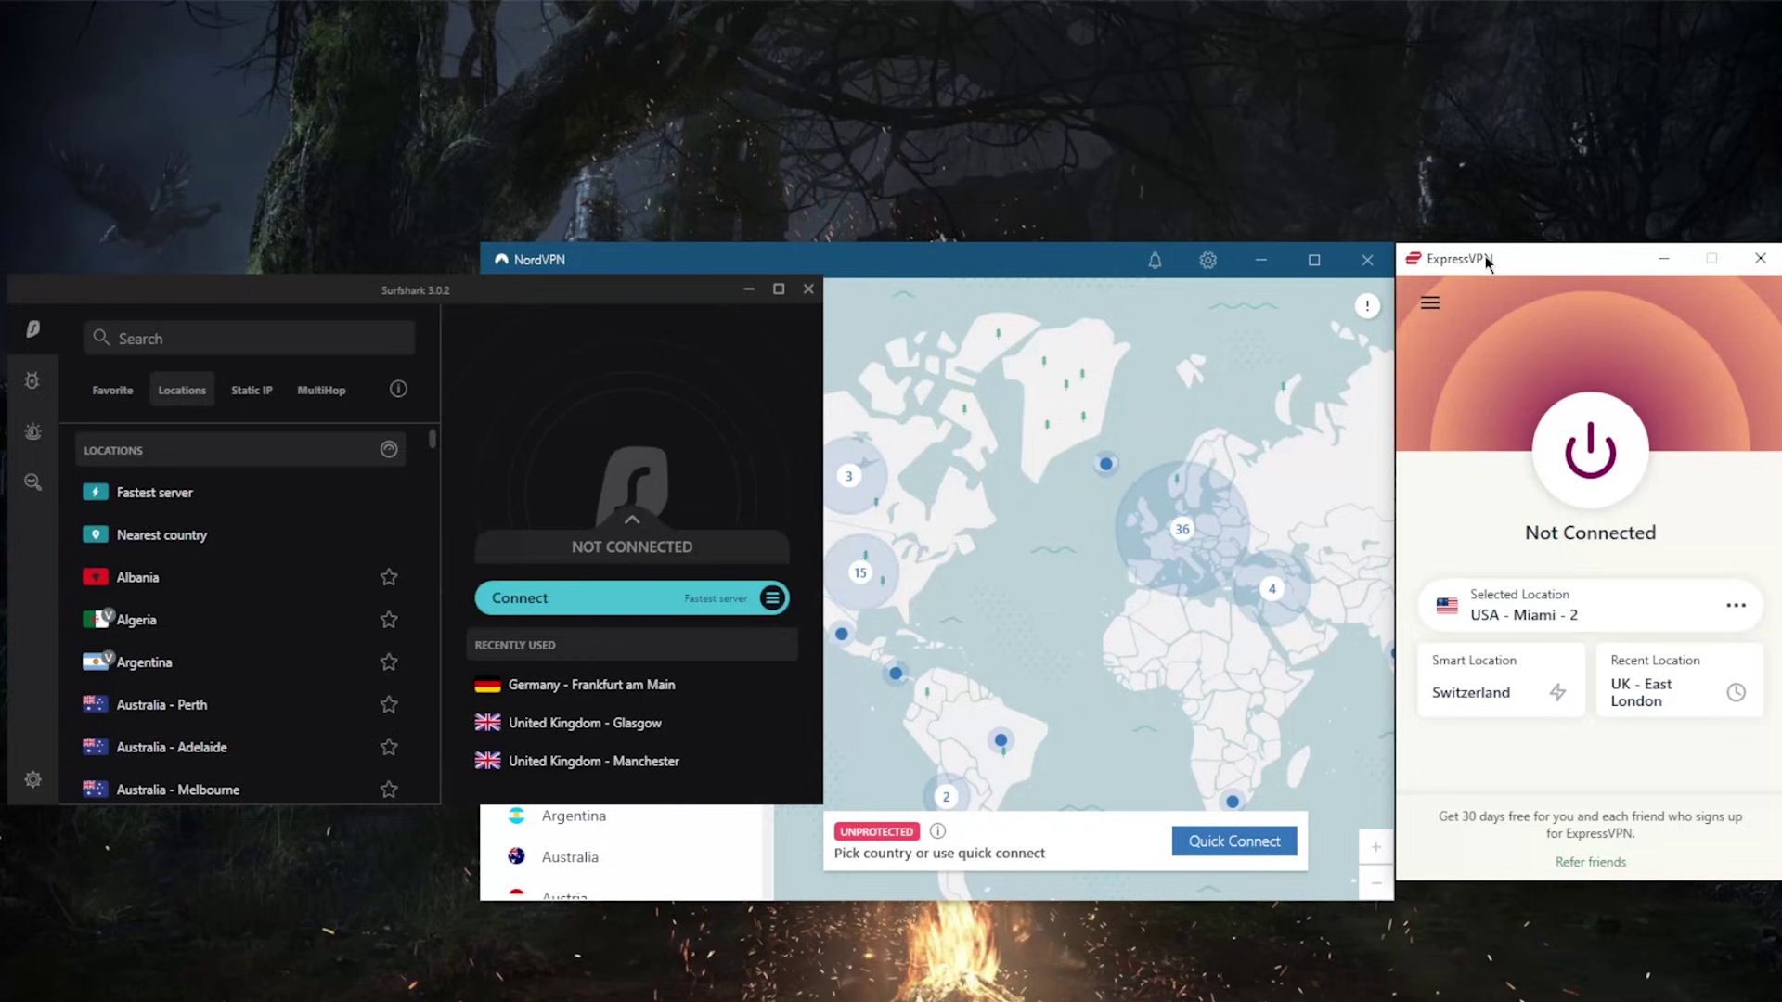
Step: Cycle NordVPN, Surfshark and ExpressVPN to the front again, ending on NordVPN
left_click(1026, 269)
left_click(457, 307)
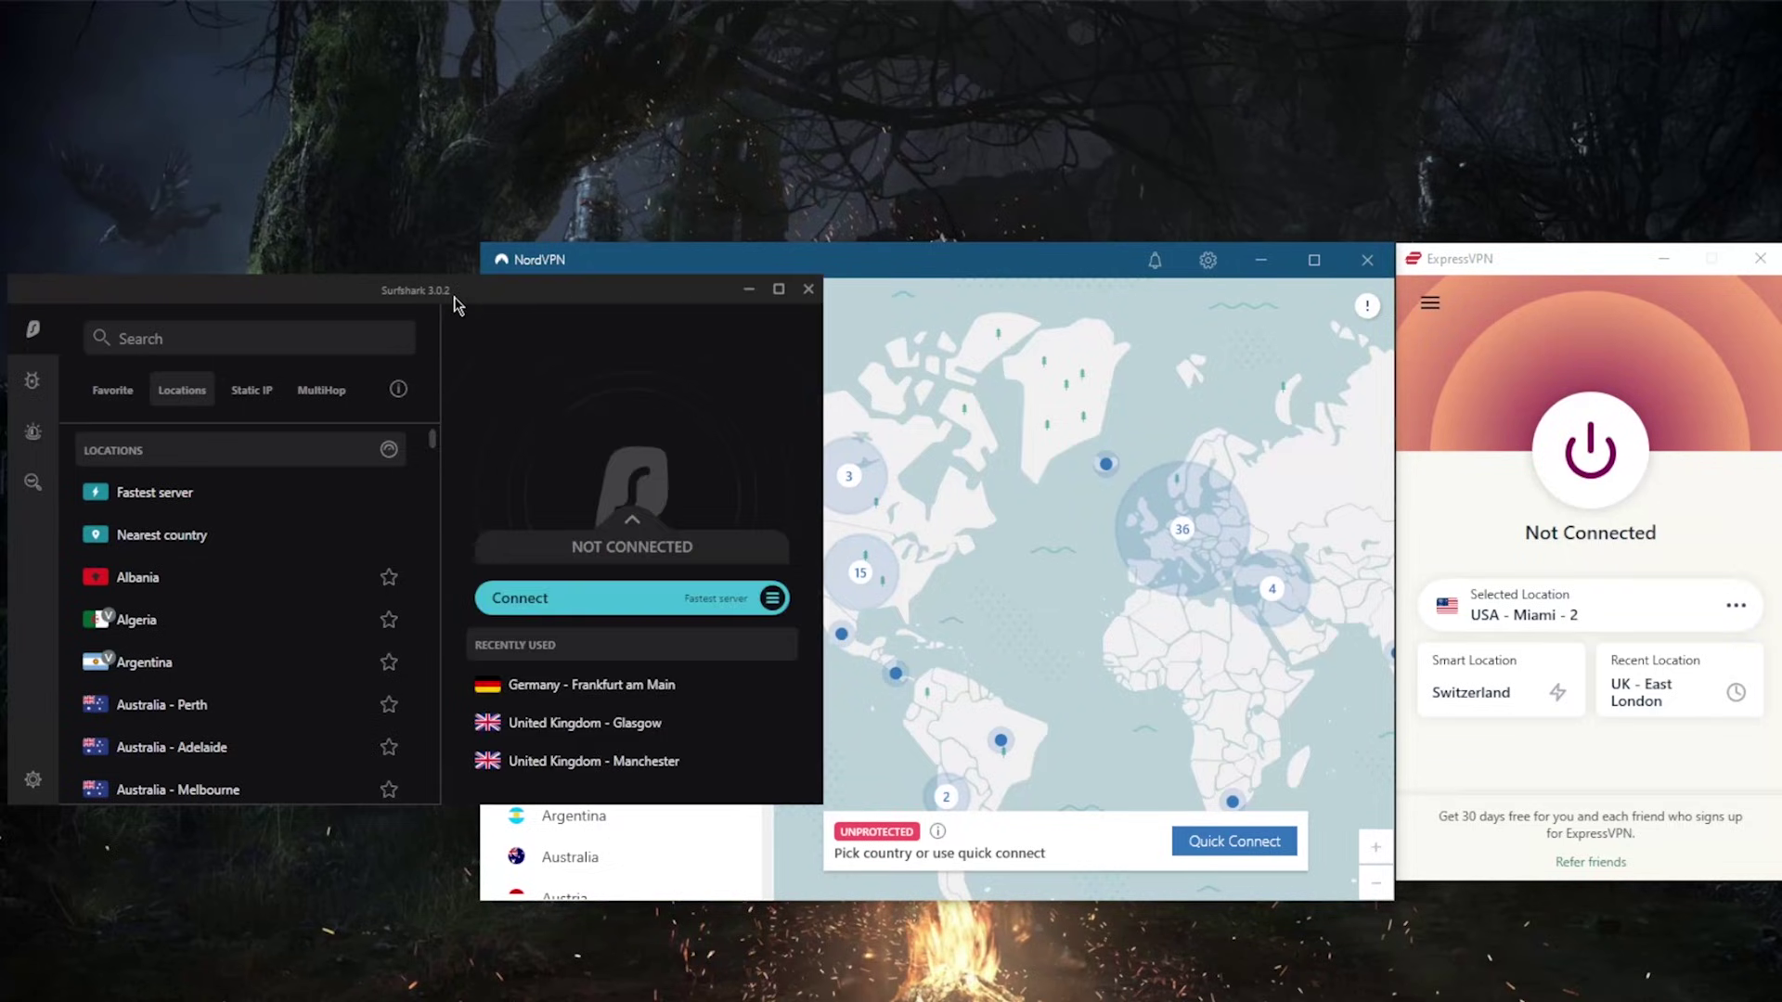
left_click(1457, 258)
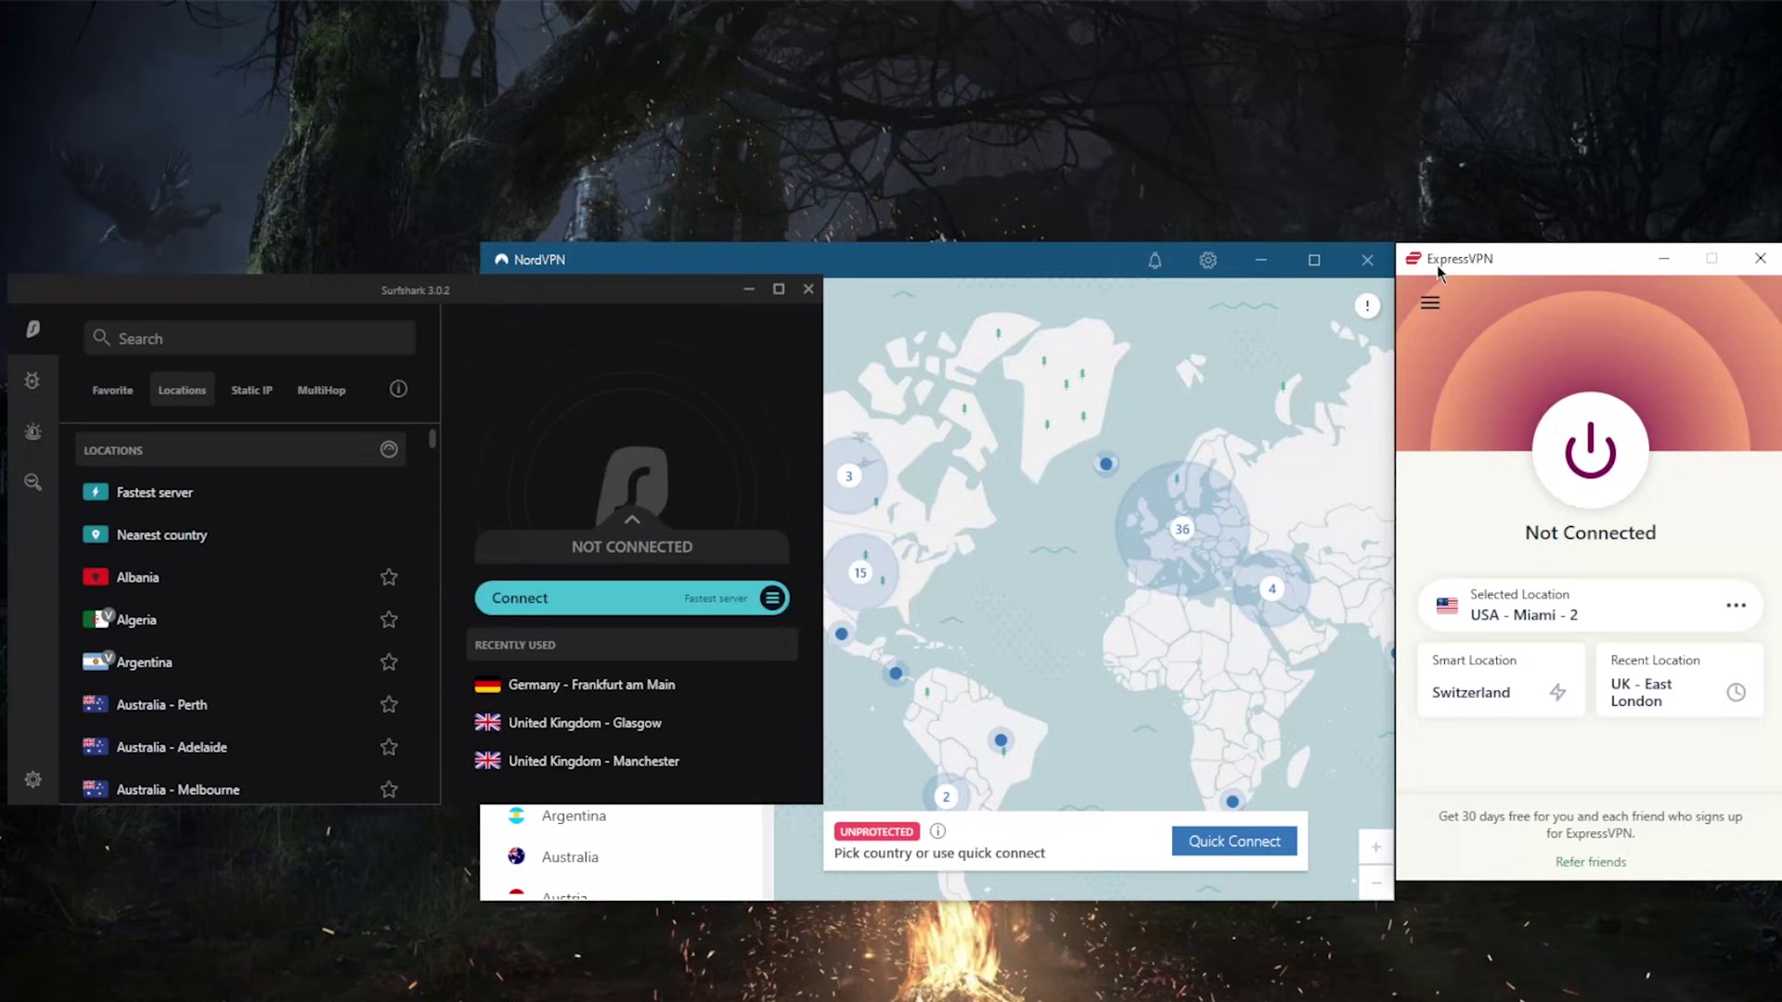
left_click(1026, 260)
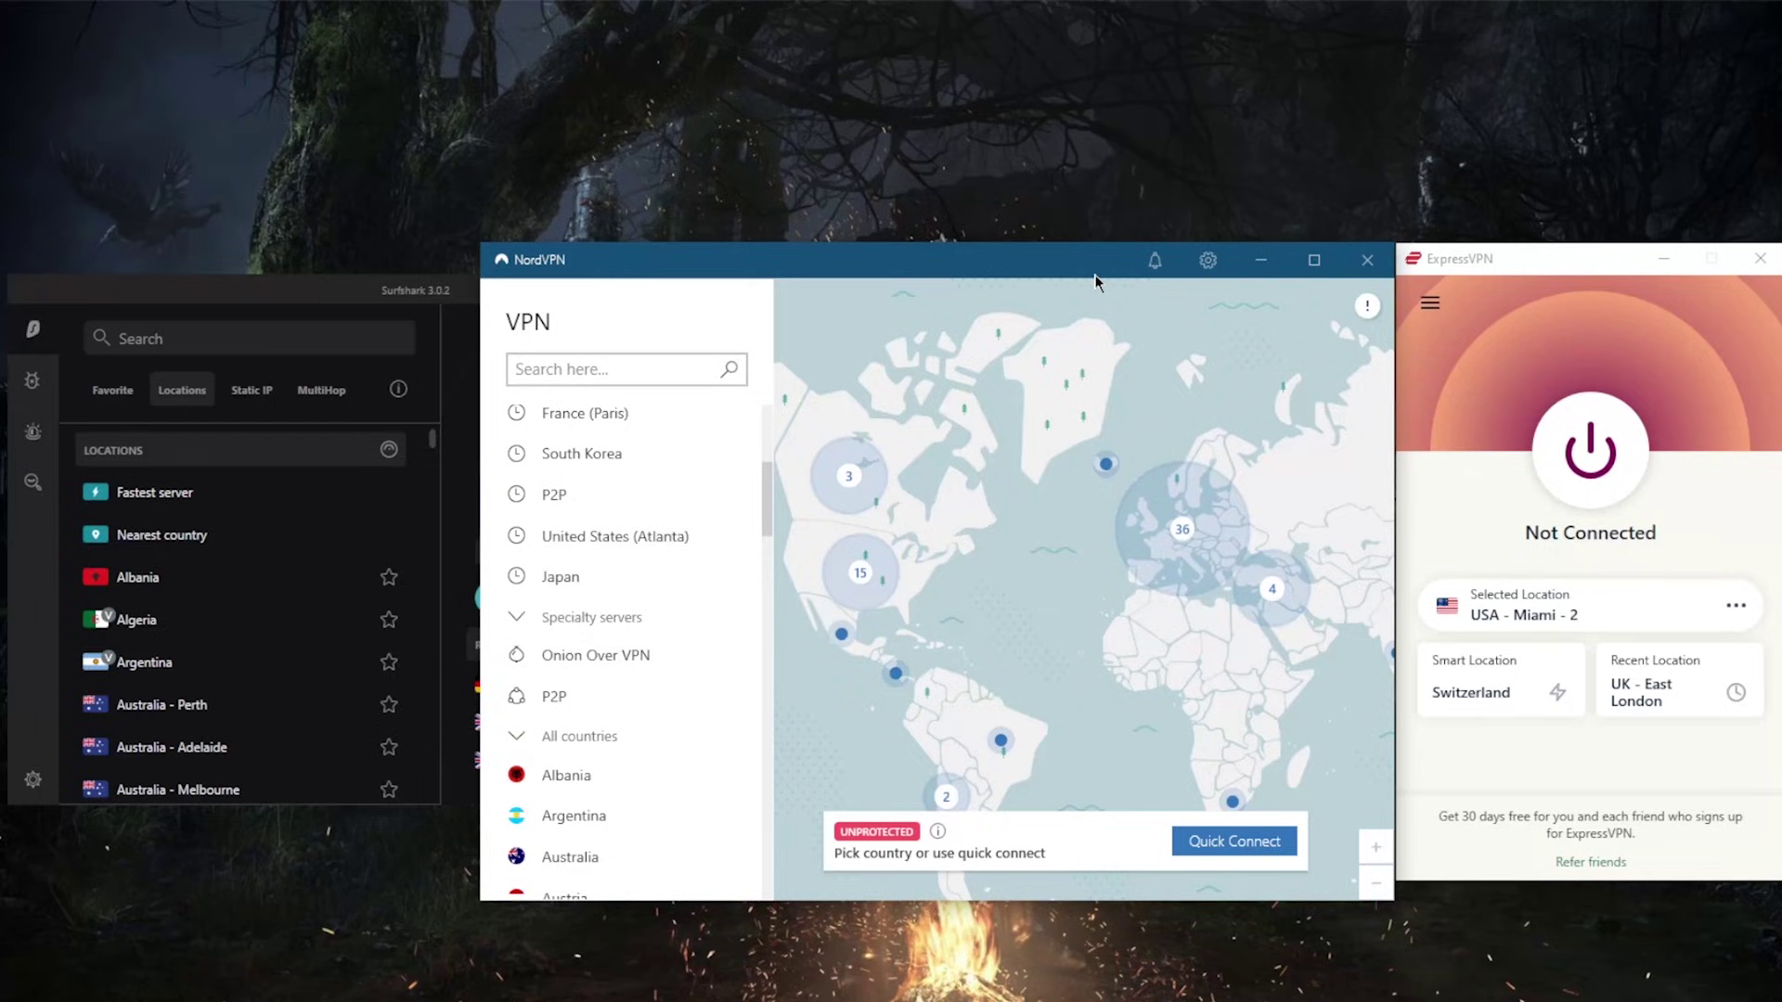
left_click(454, 292)
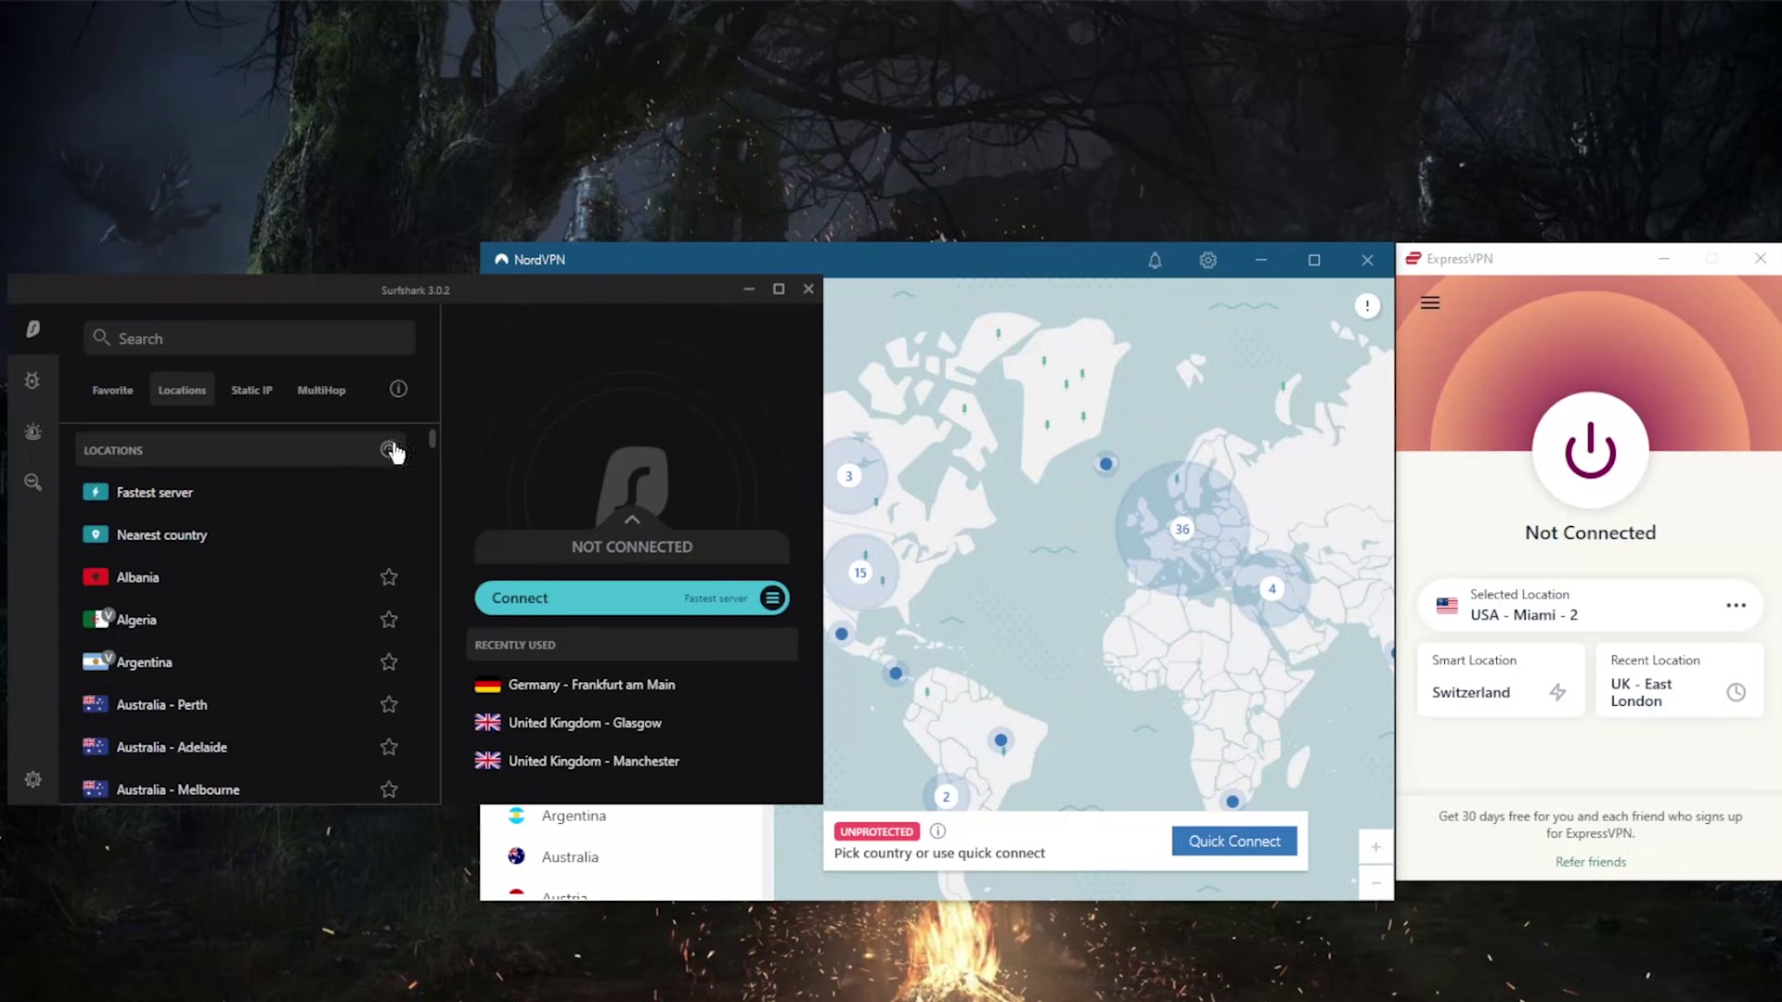
key("alt+Tab")
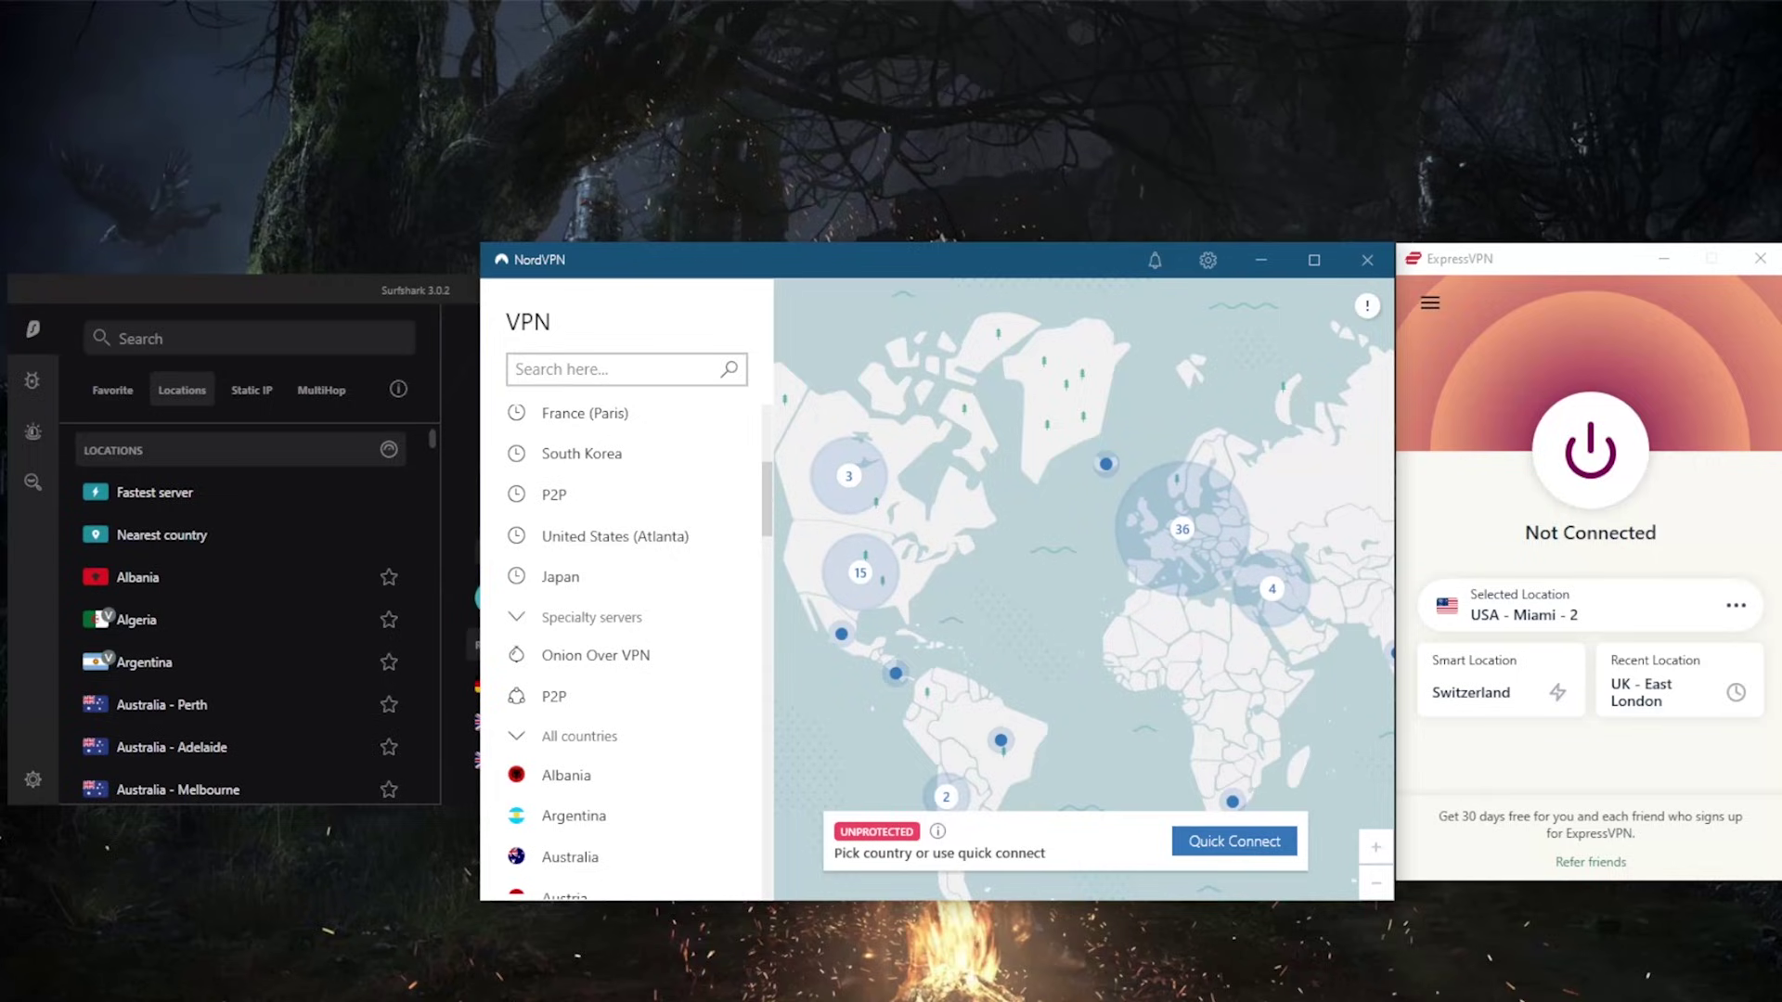
Step: Open Network Connections via Control Panel's Network and Sharing Center, Change adapter settings
left_click(93, 559)
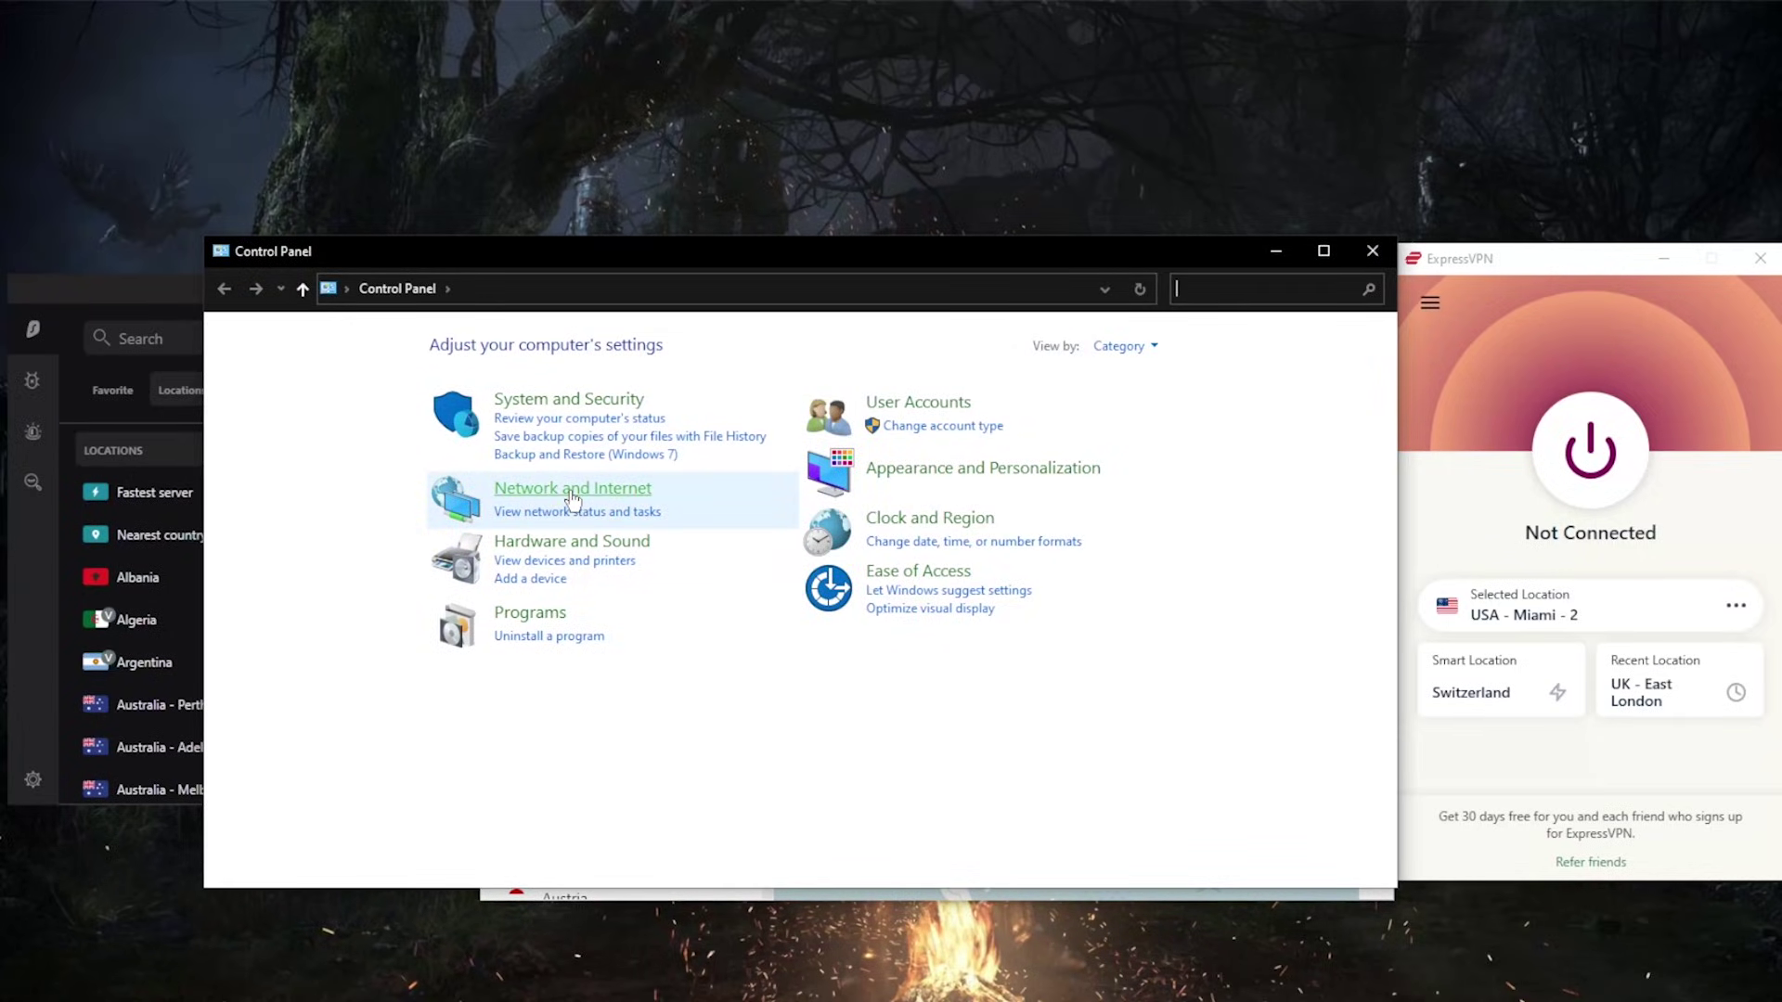
left_click(571, 494)
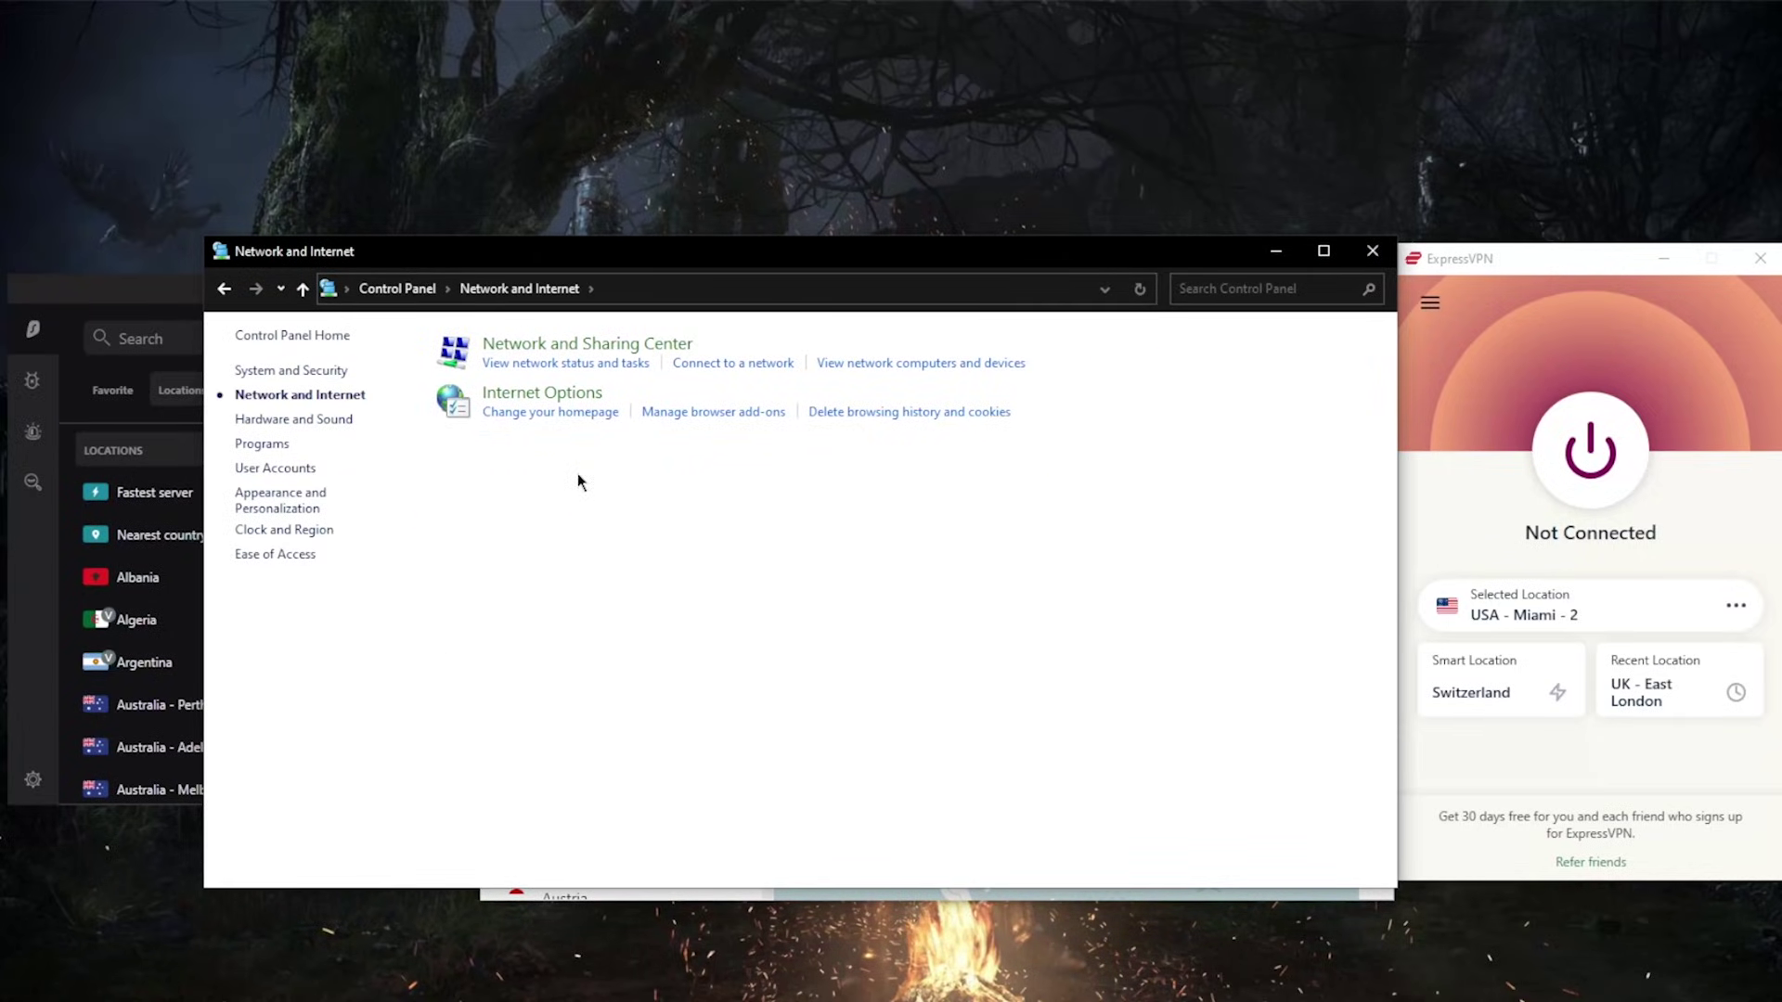
left_click(534, 352)
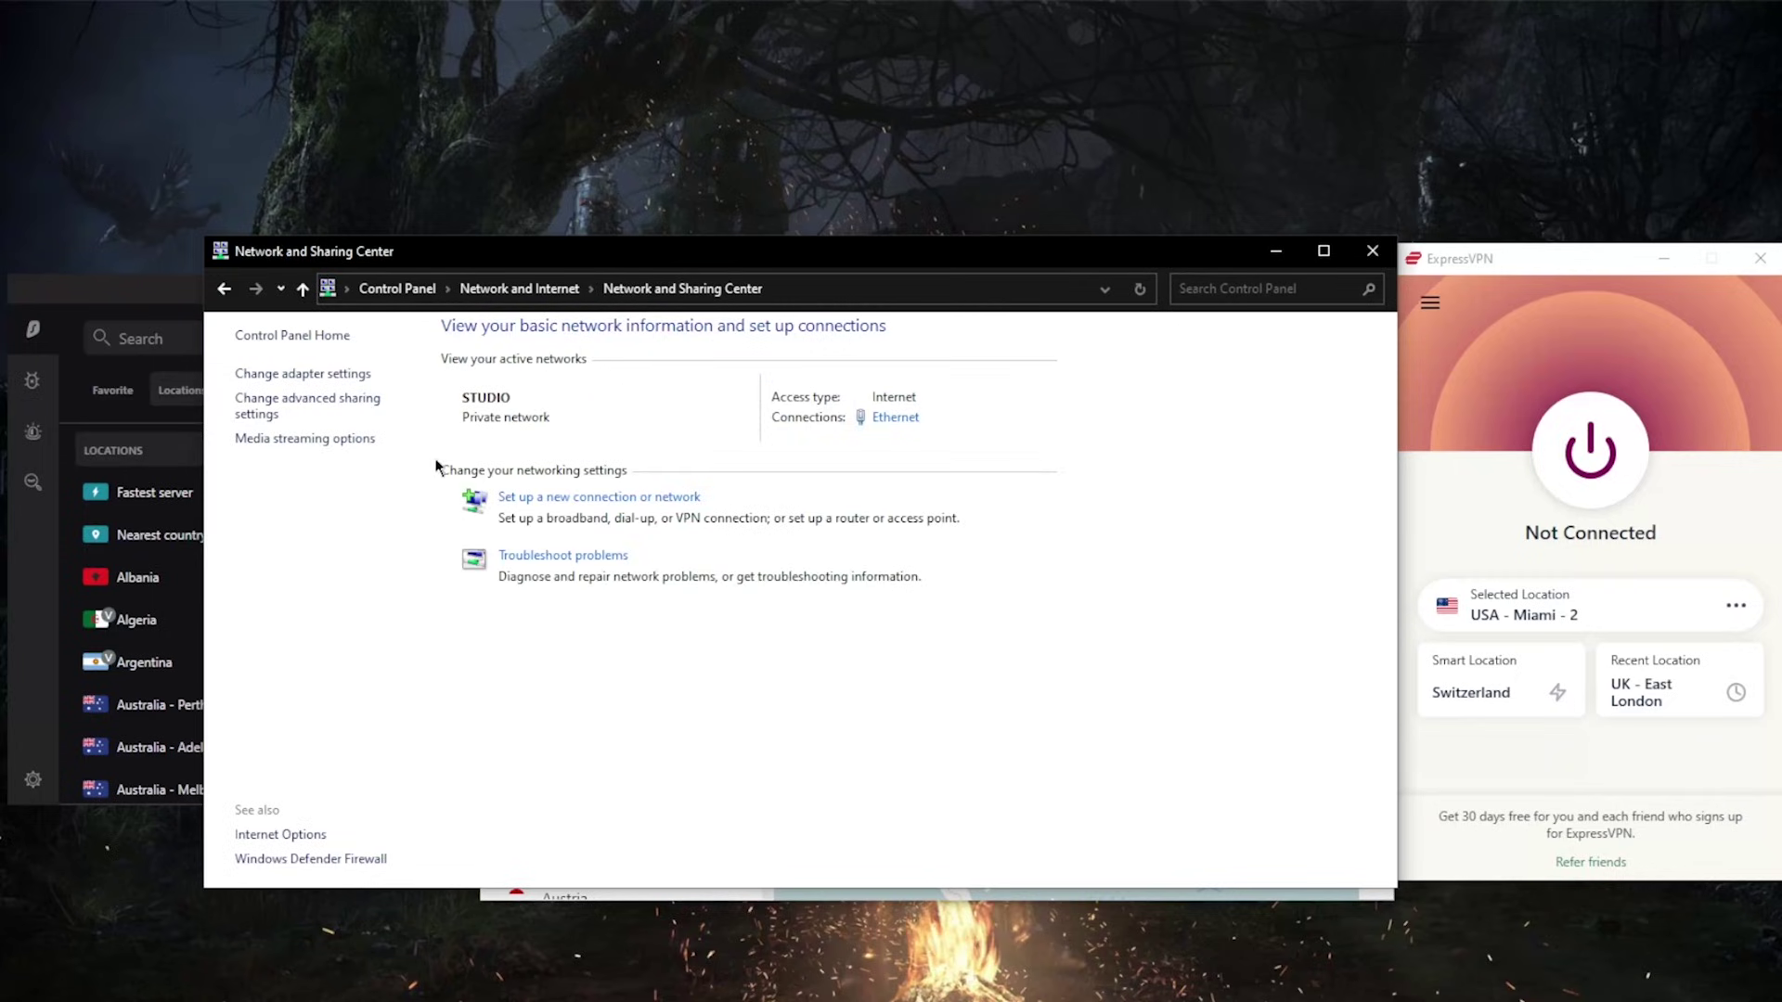
left_click(302, 373)
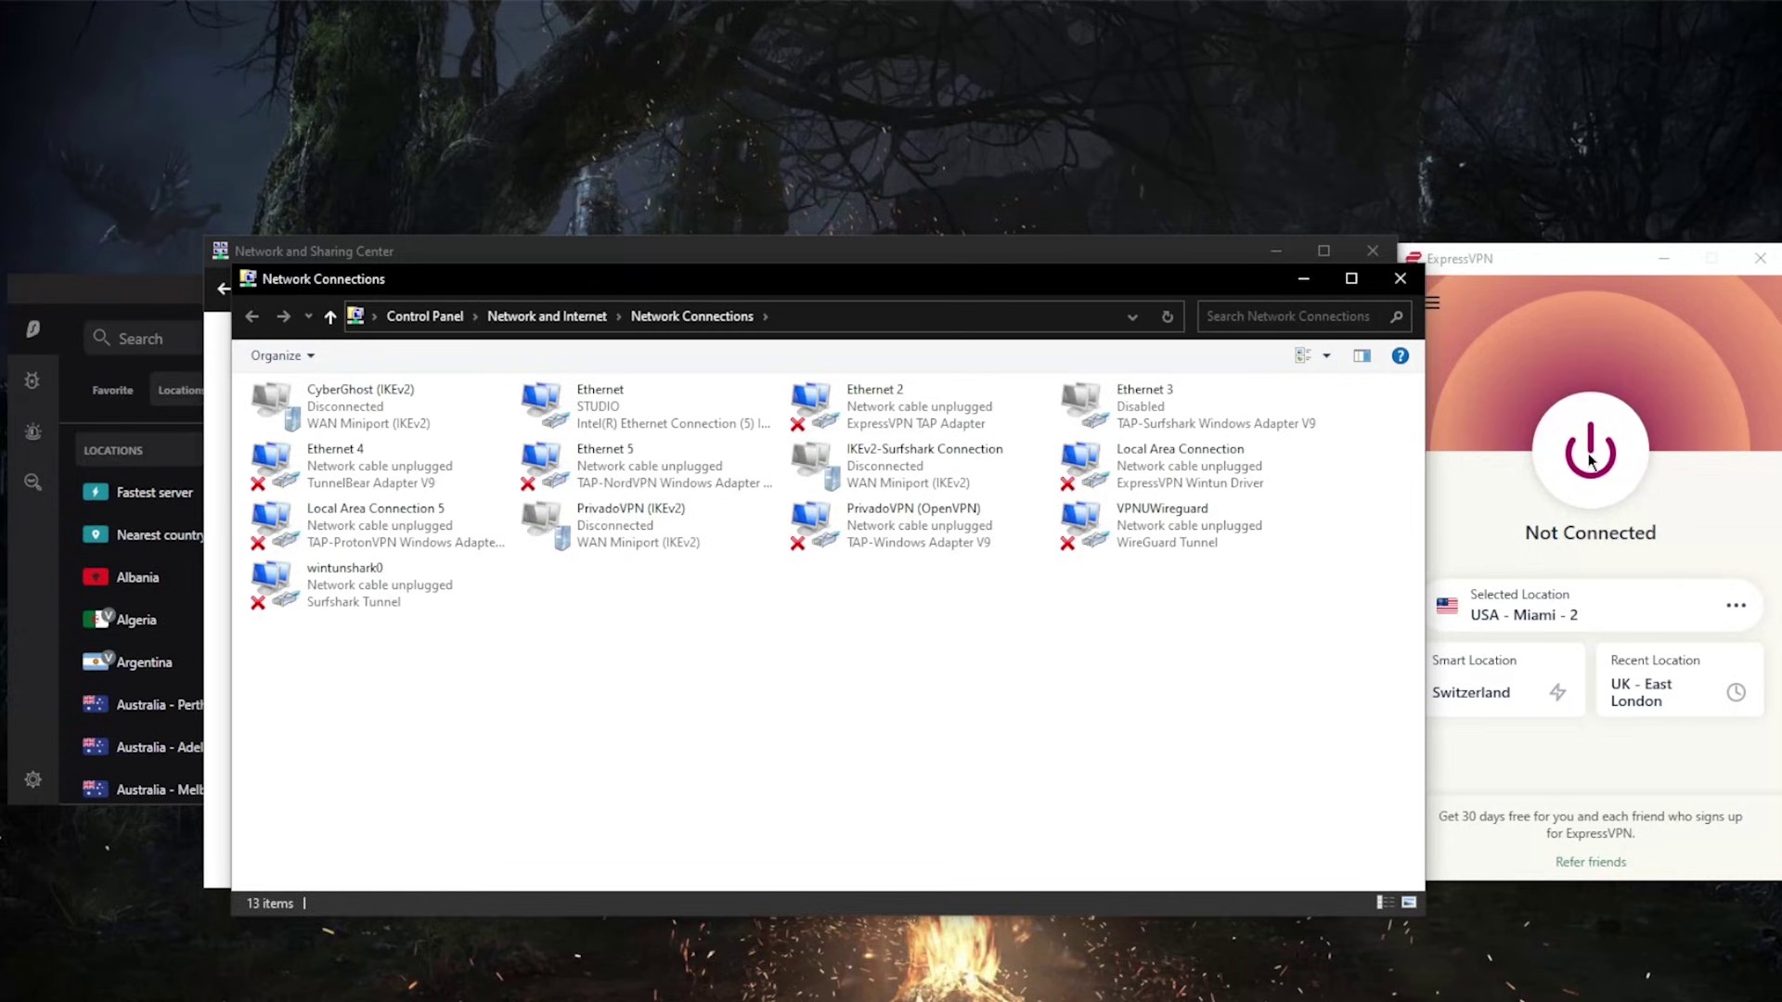
Step: Connect ExpressVPN to USA - Miami - 2 and refresh the adapter list to show Wintun Enabled
left_click(1543, 506)
left_click(1546, 499)
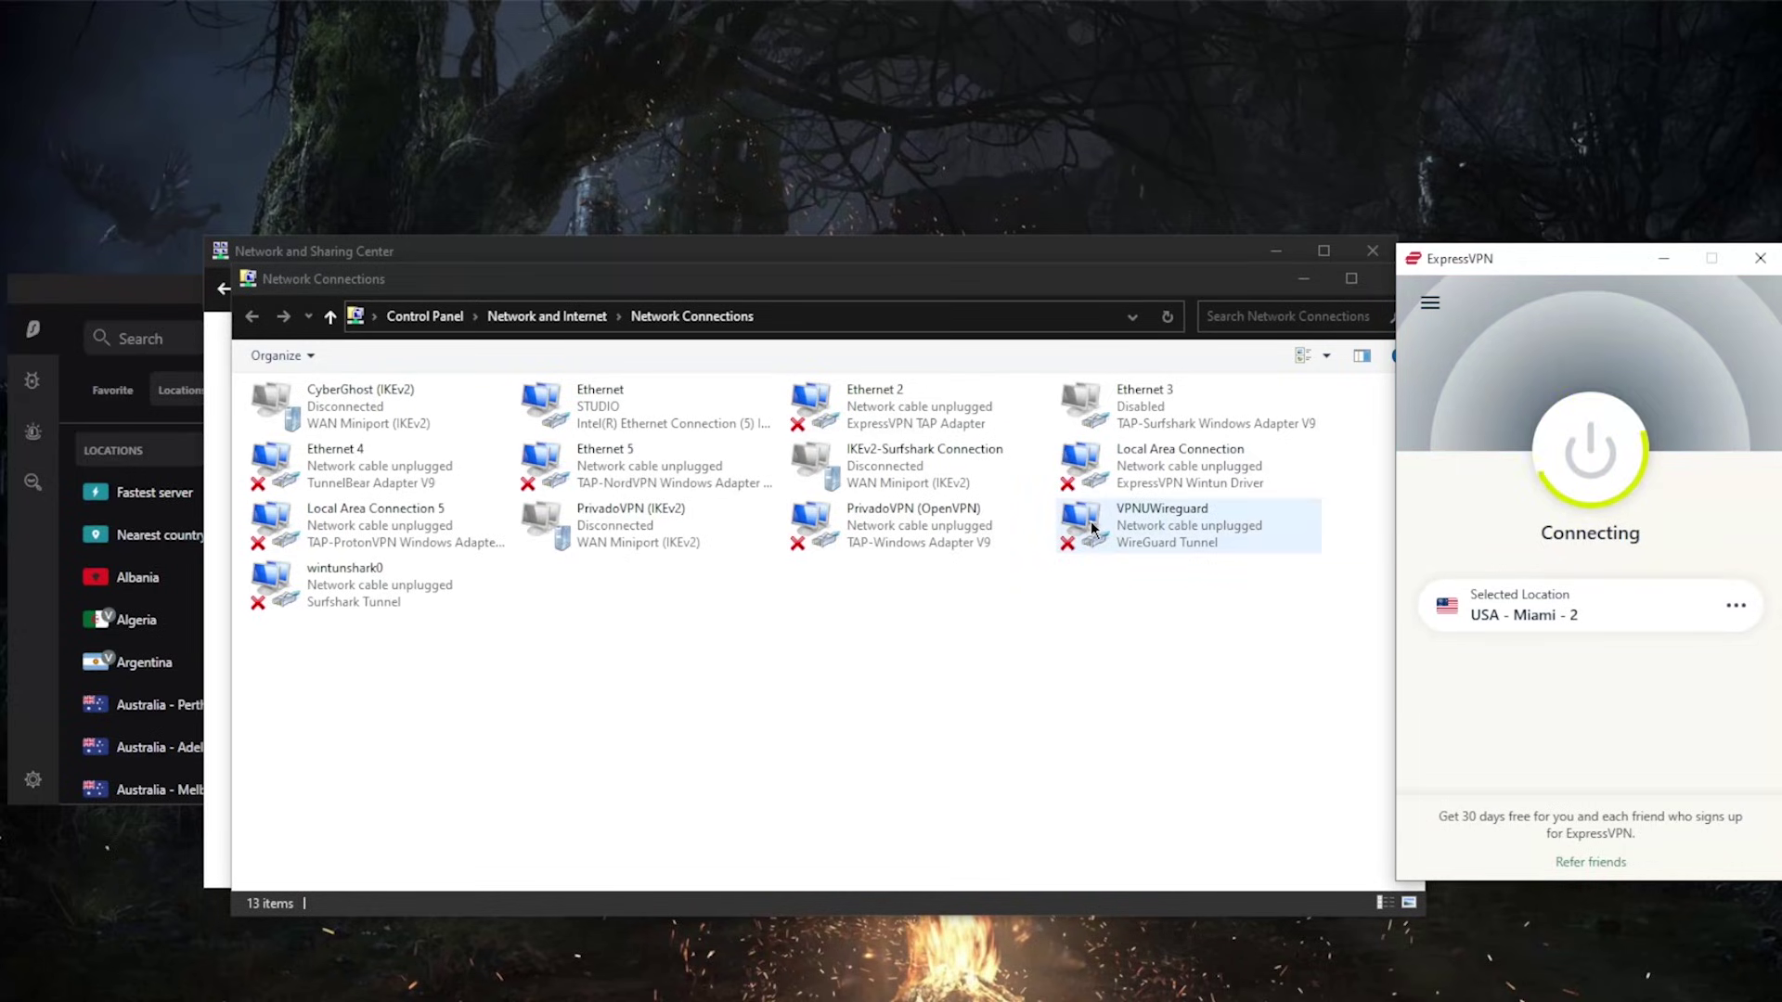
left_click(1071, 291)
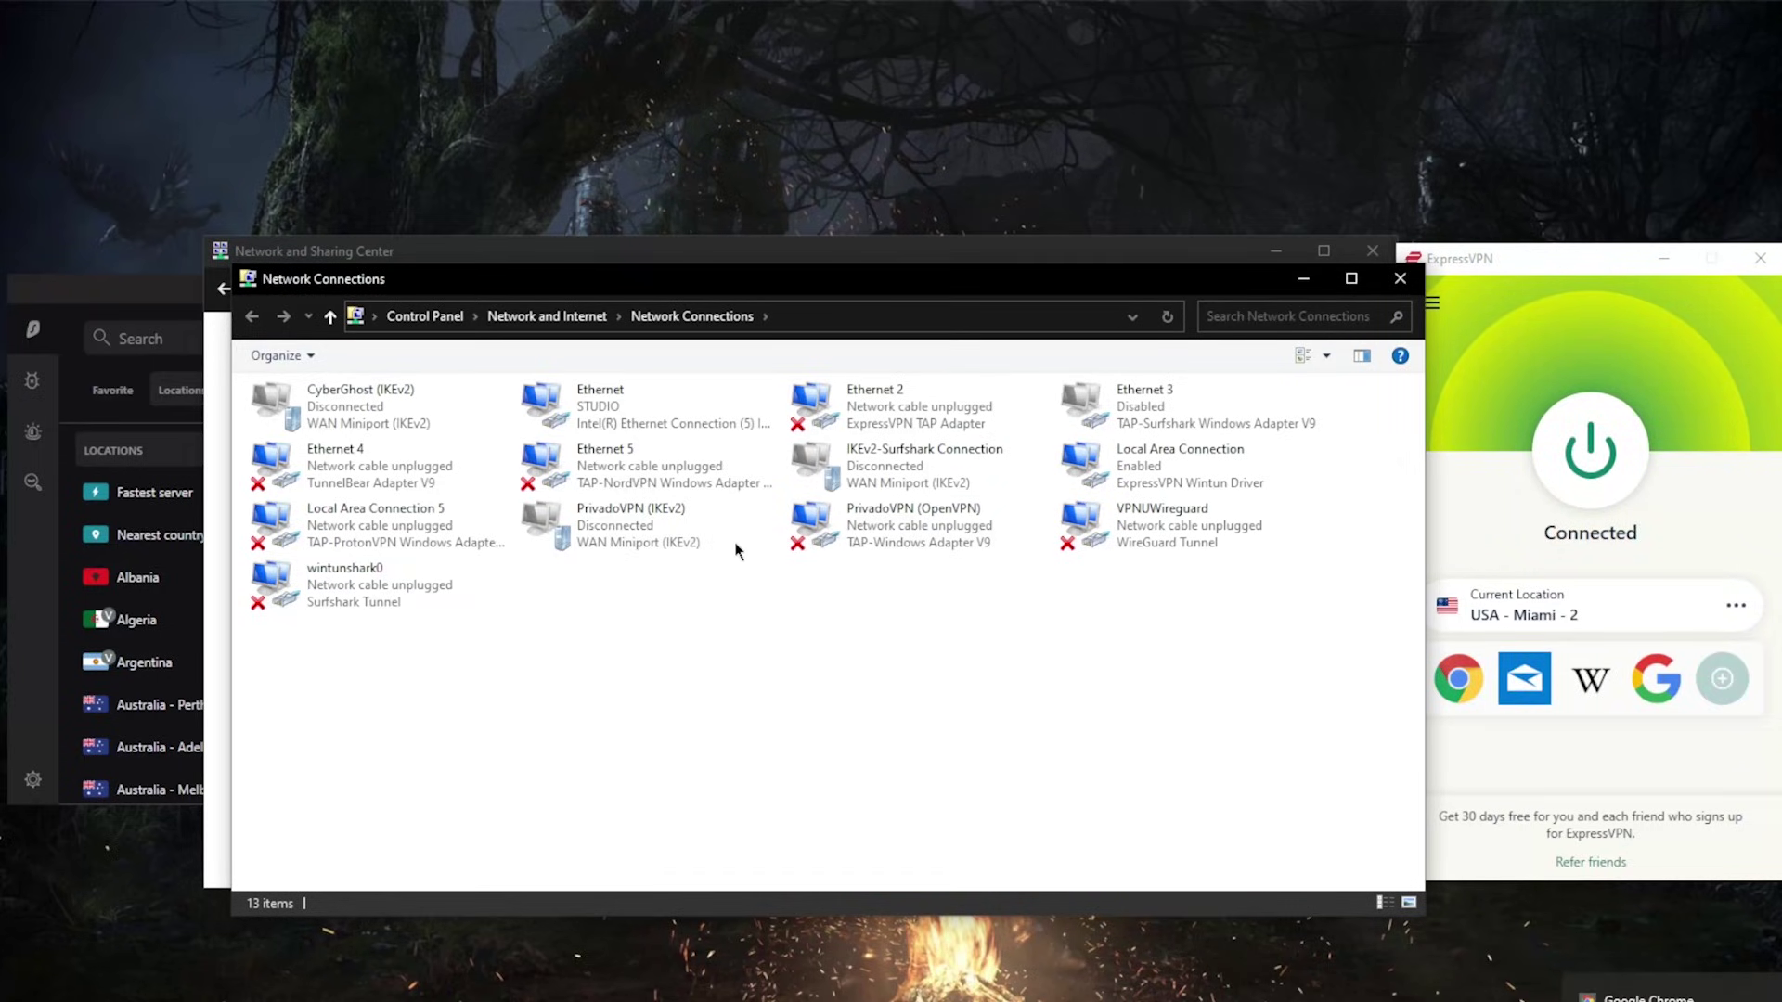
right_click(782, 663)
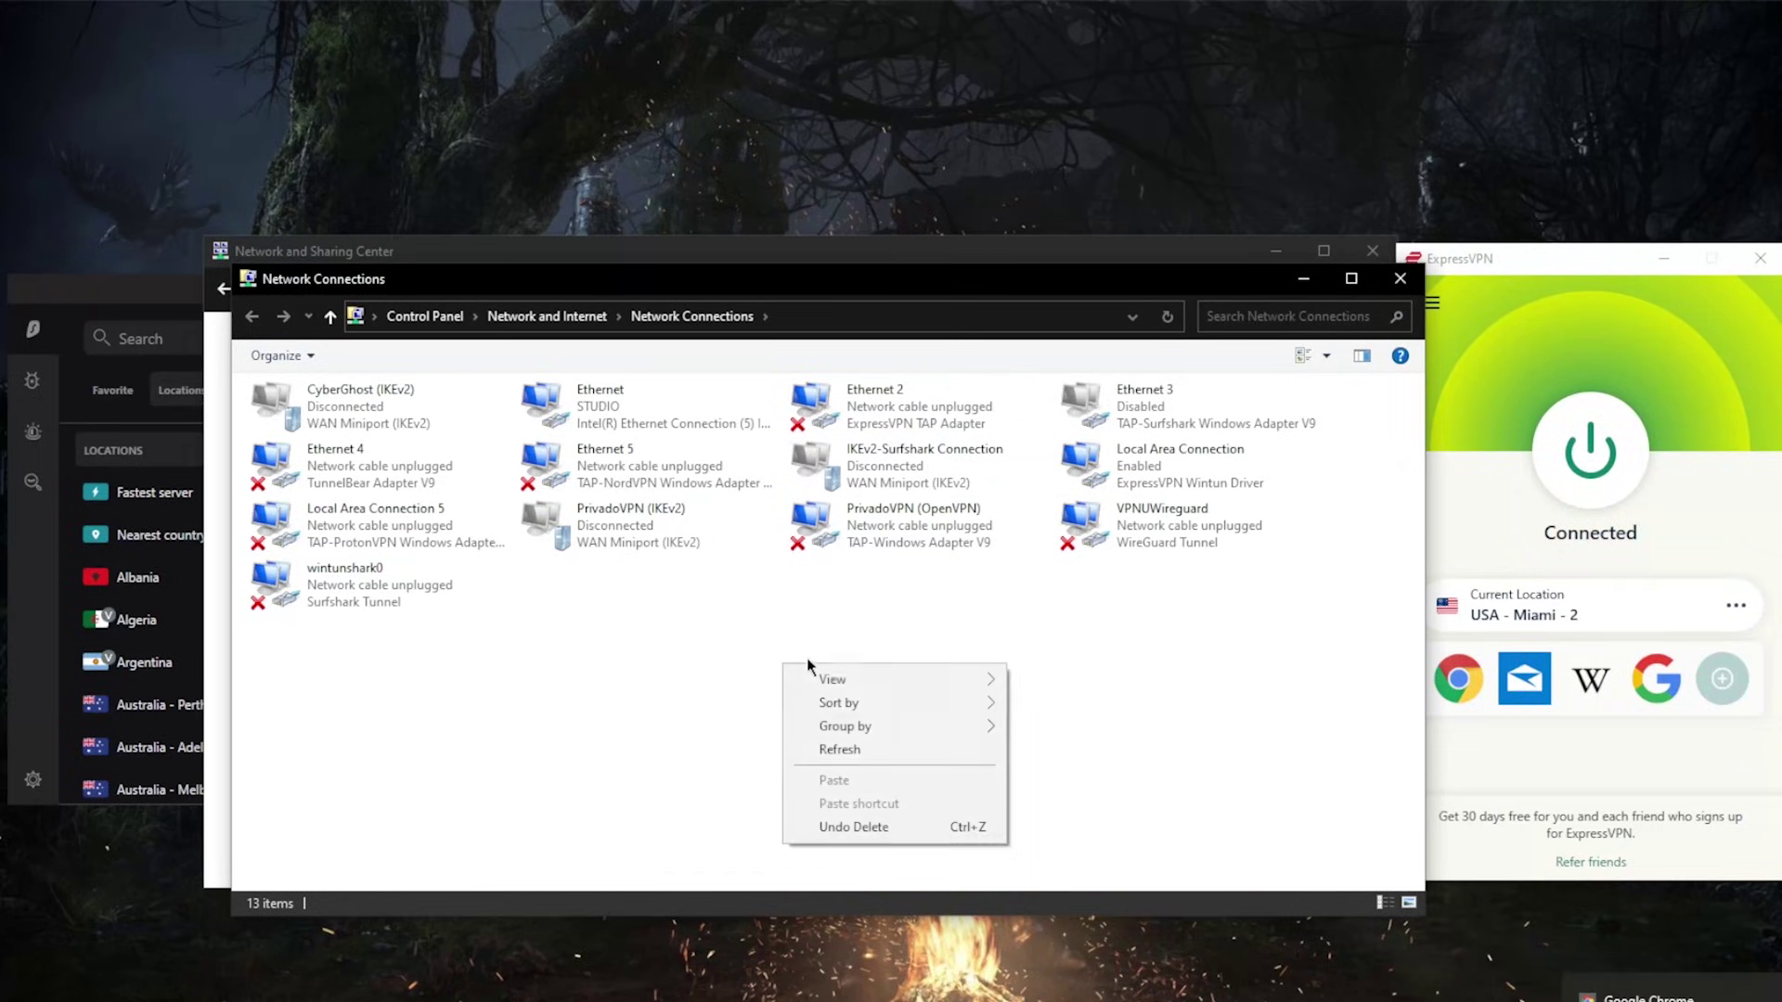
left_click(839, 748)
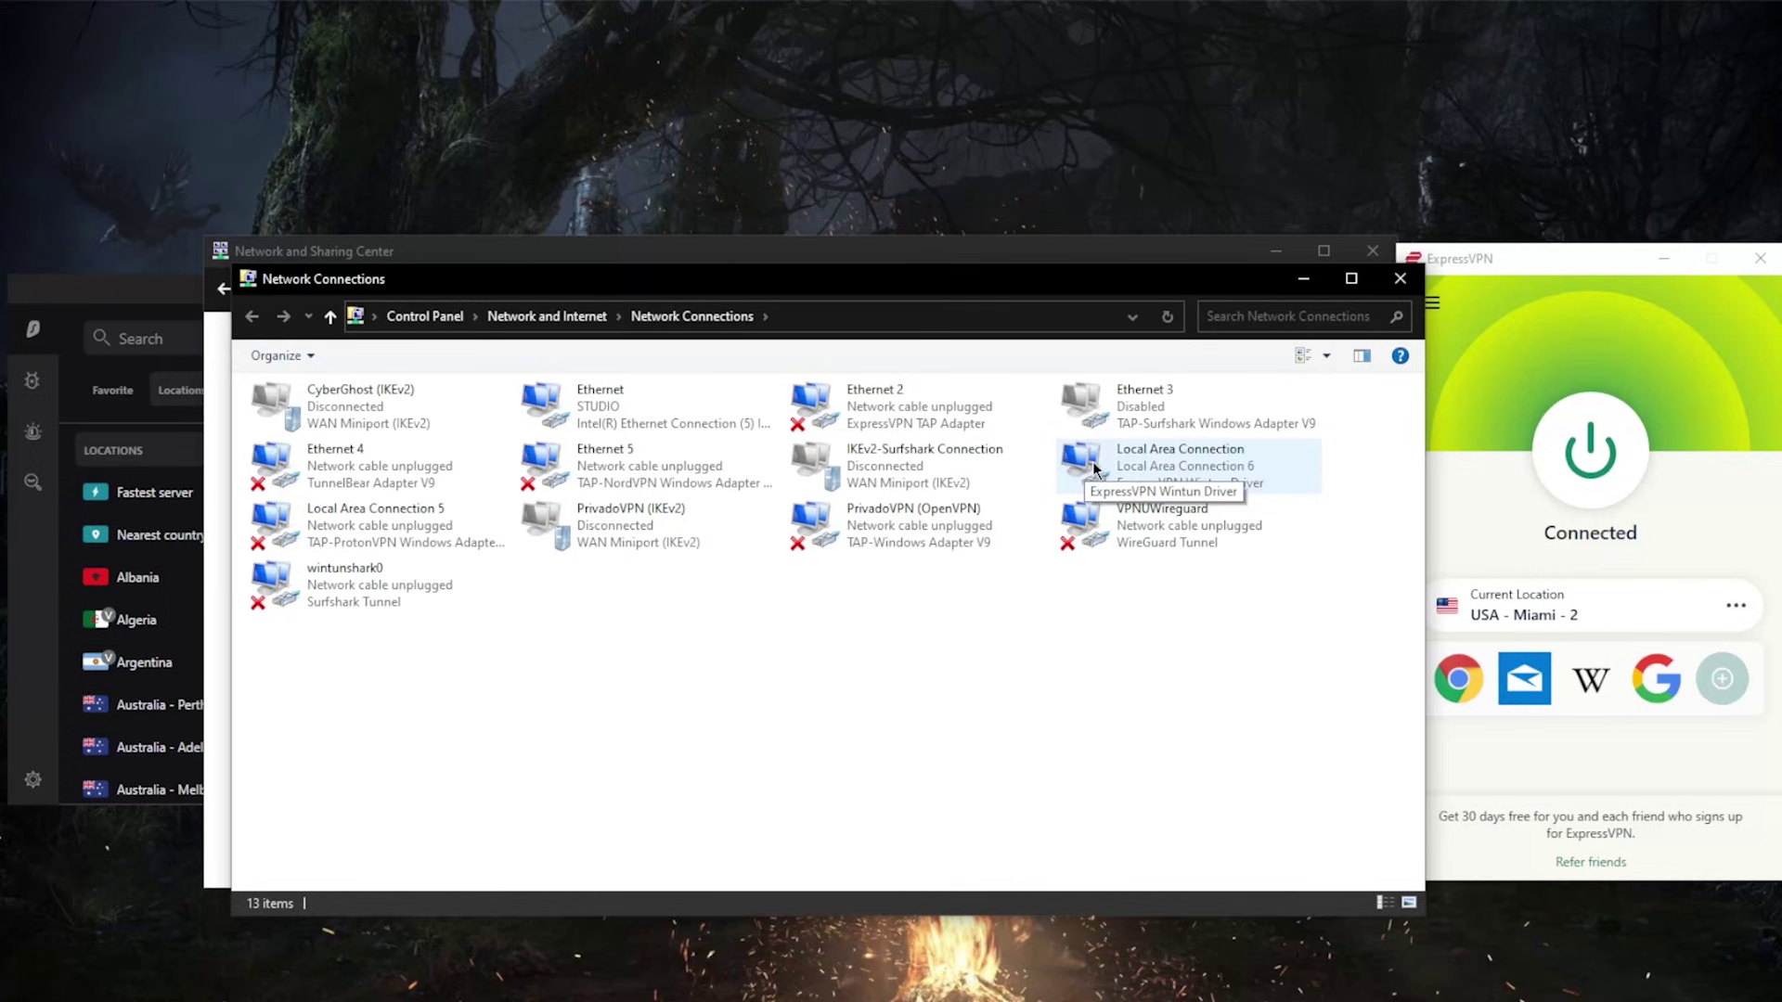
right_click(1142, 483)
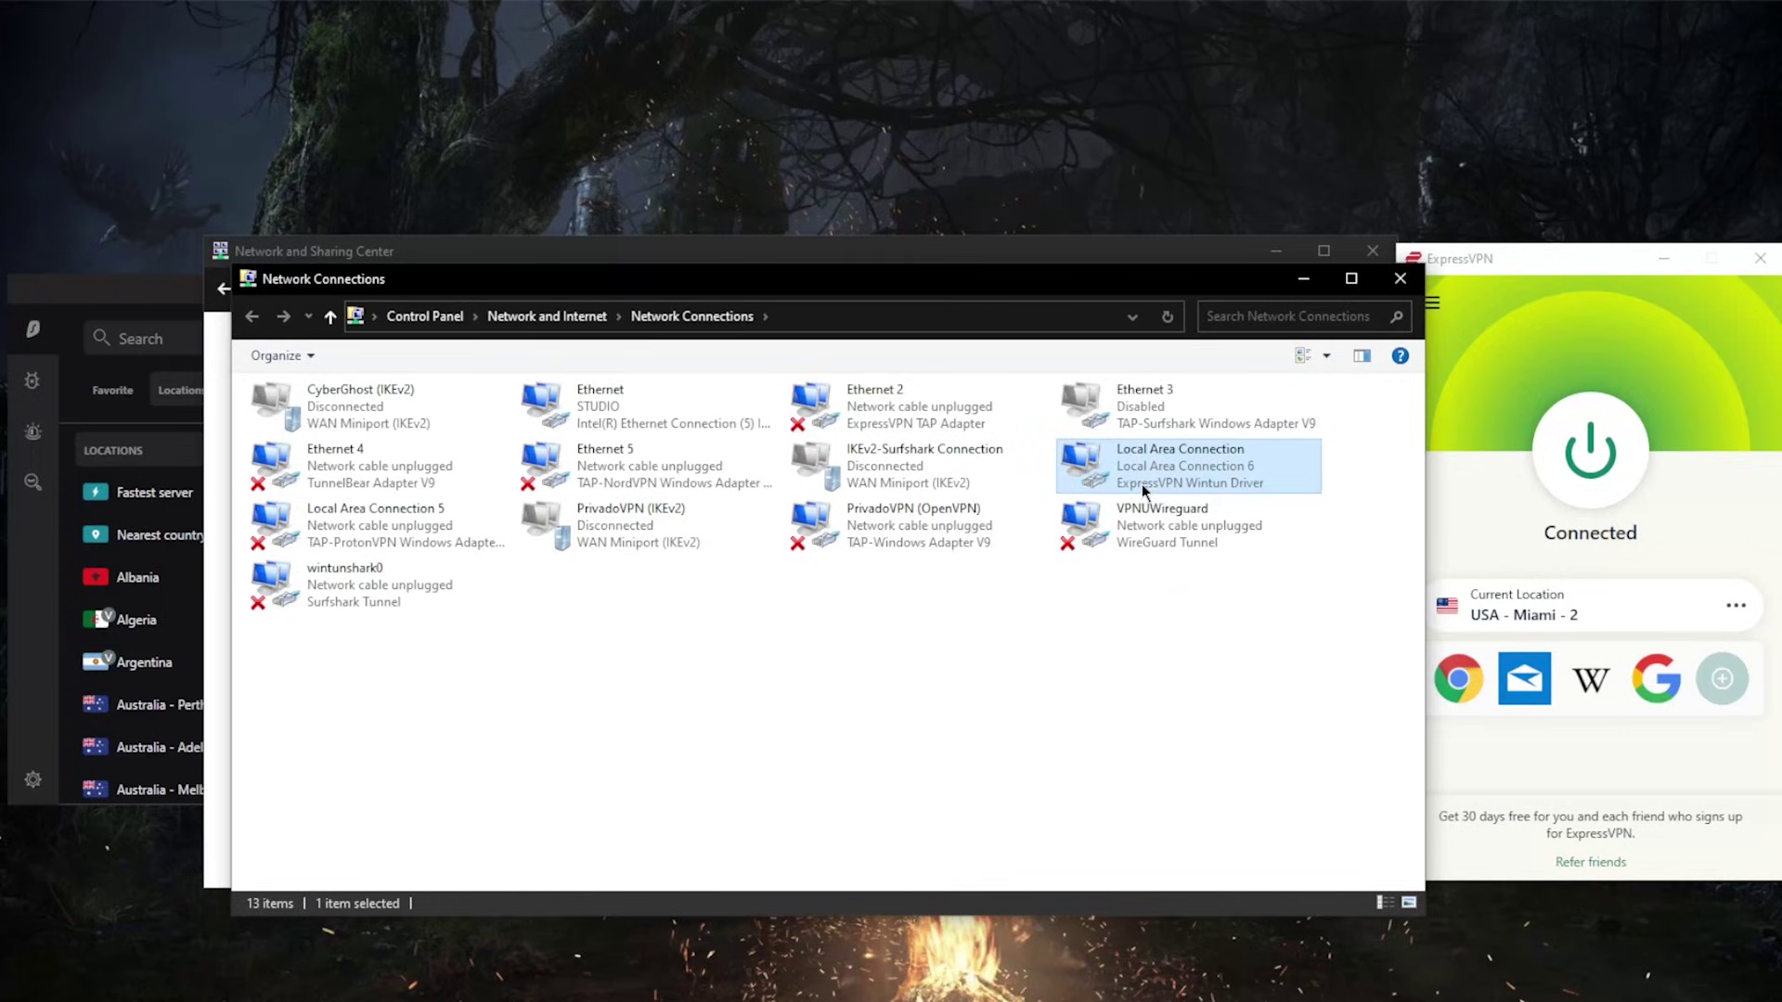
Step: In Local Area Connection's Sharing properties, allow other network users to connect through it
left_click(1210, 688)
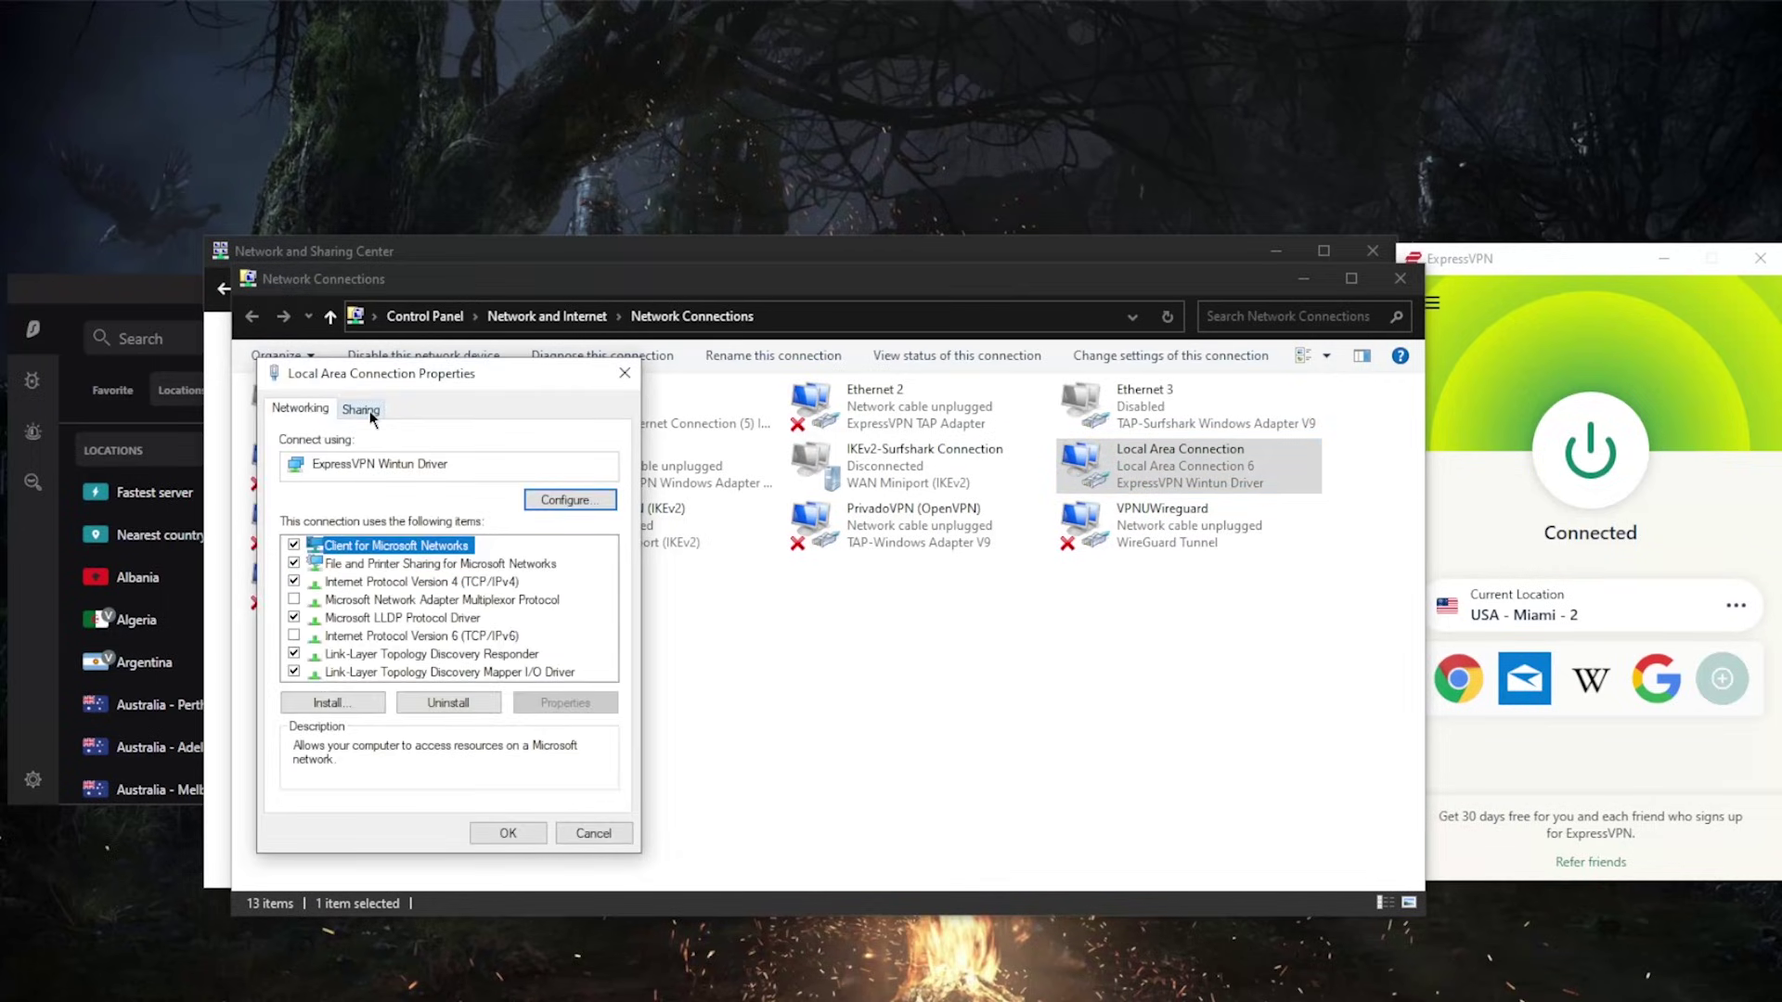
left_click(372, 409)
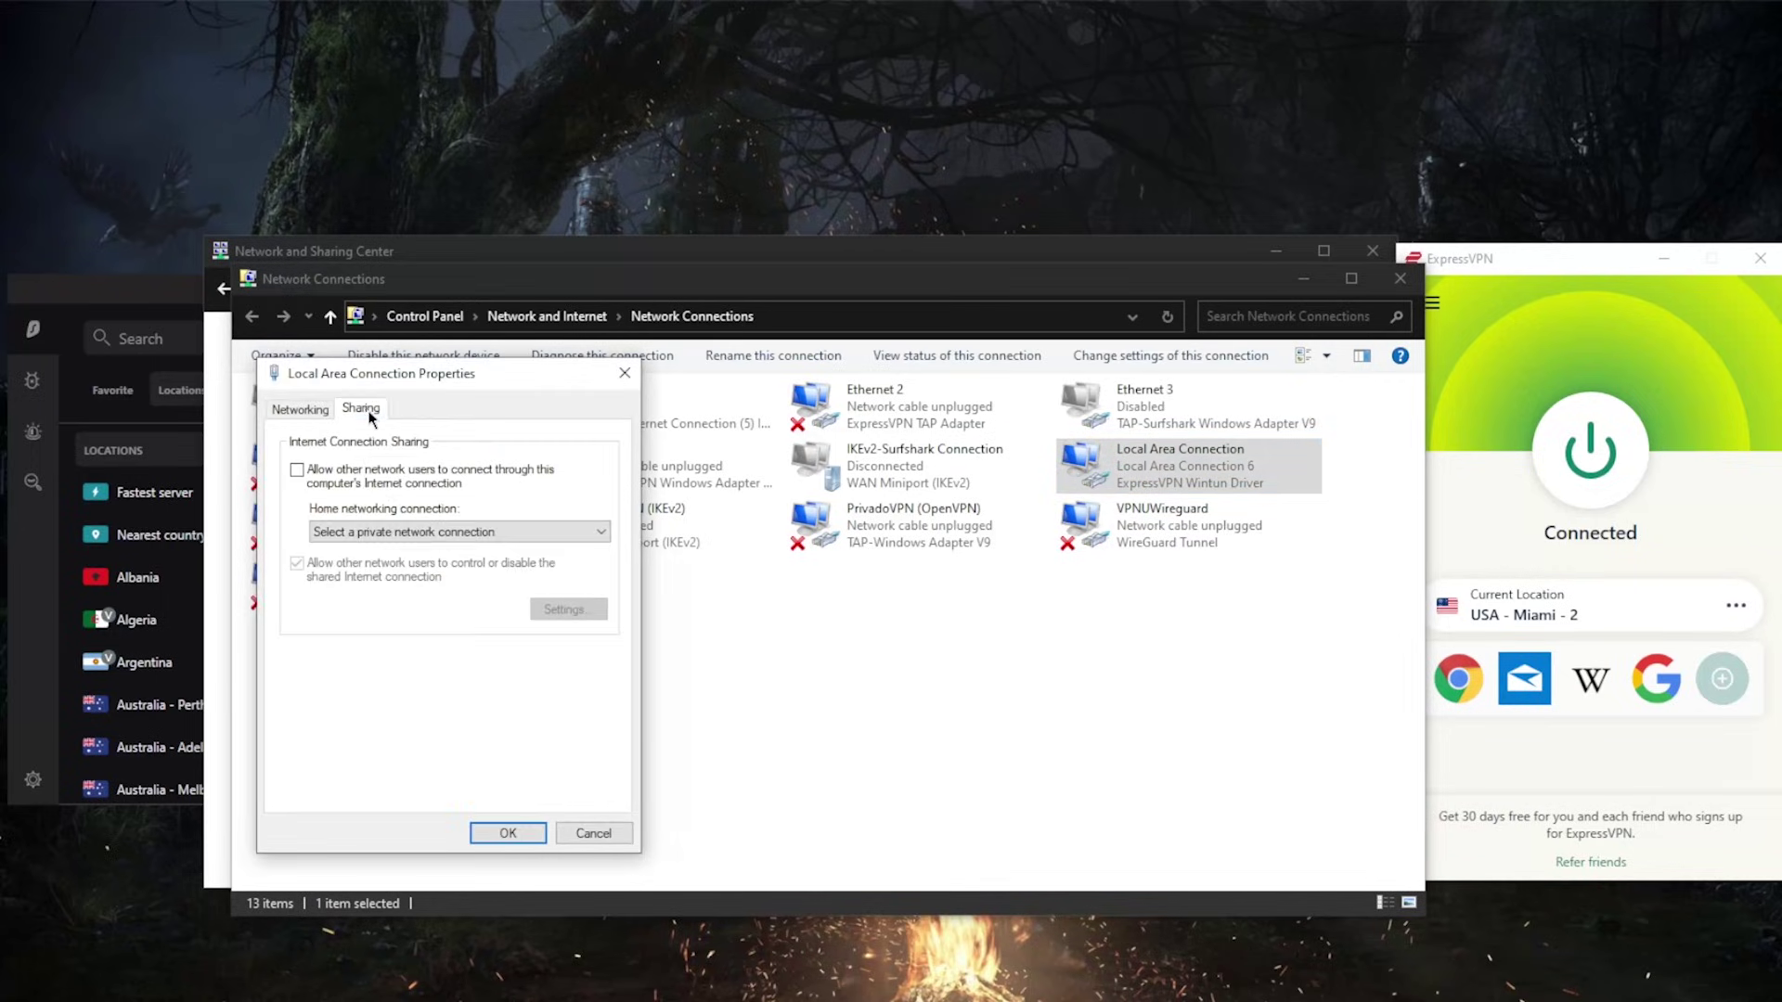
left_click(297, 470)
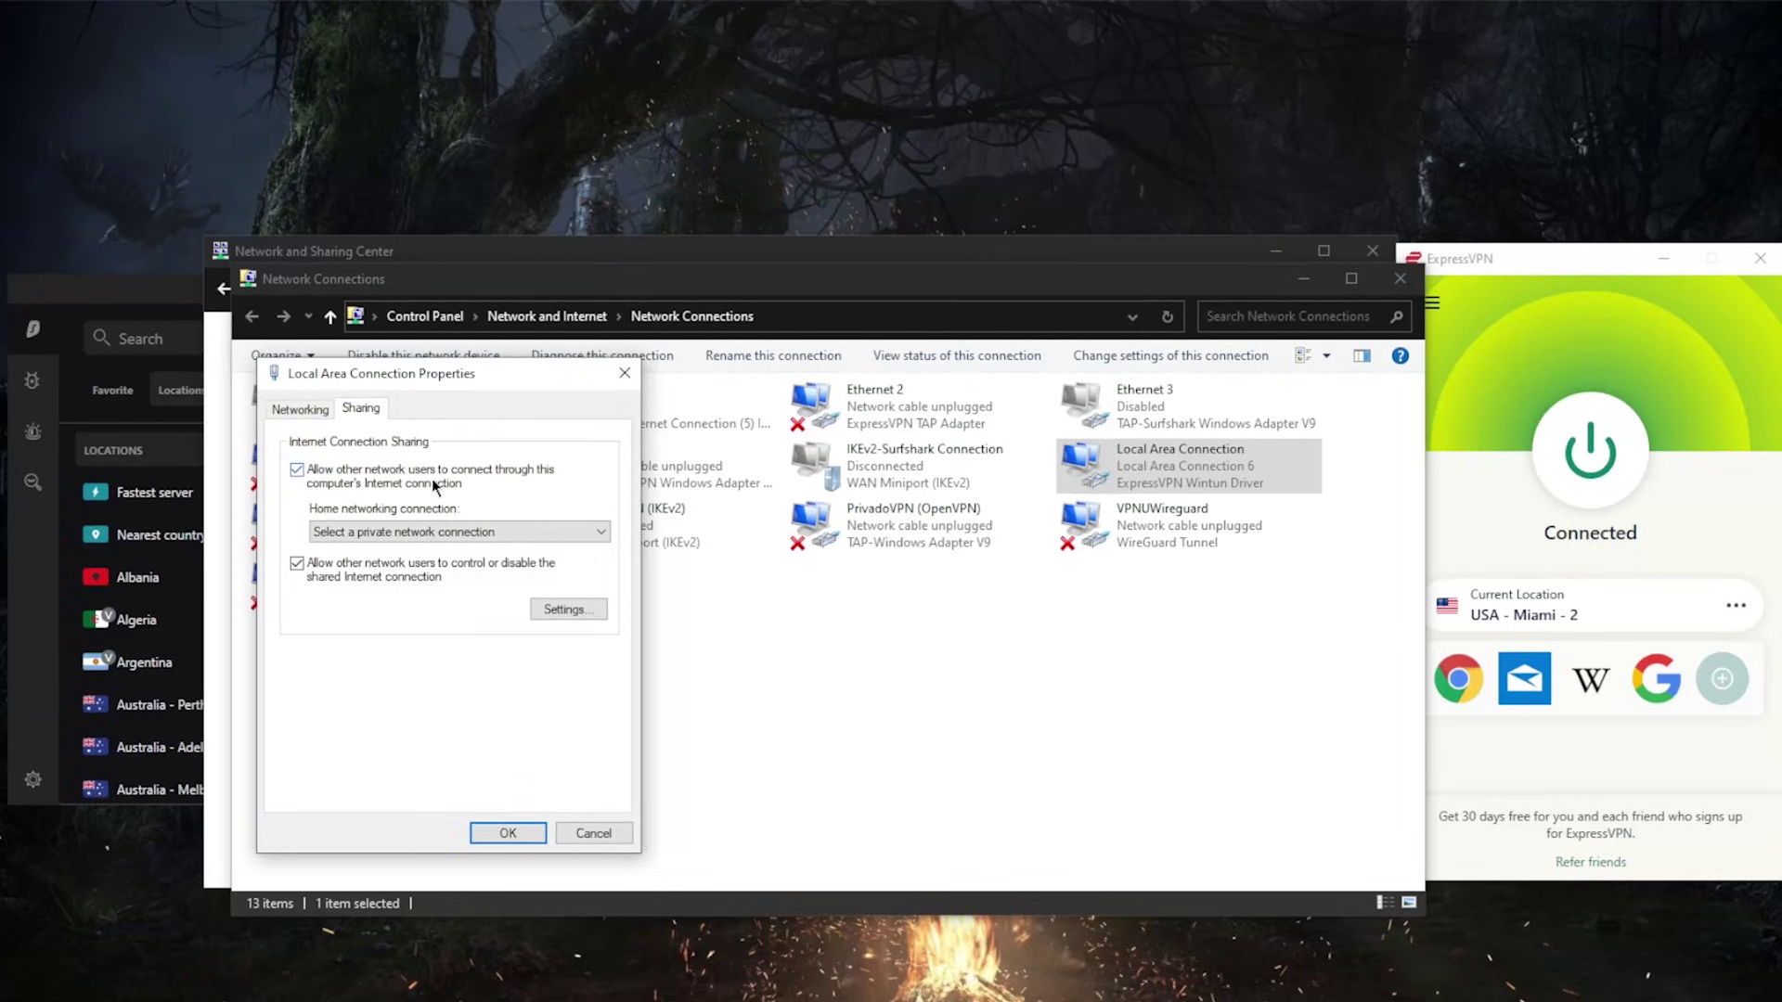
left_click(560, 525)
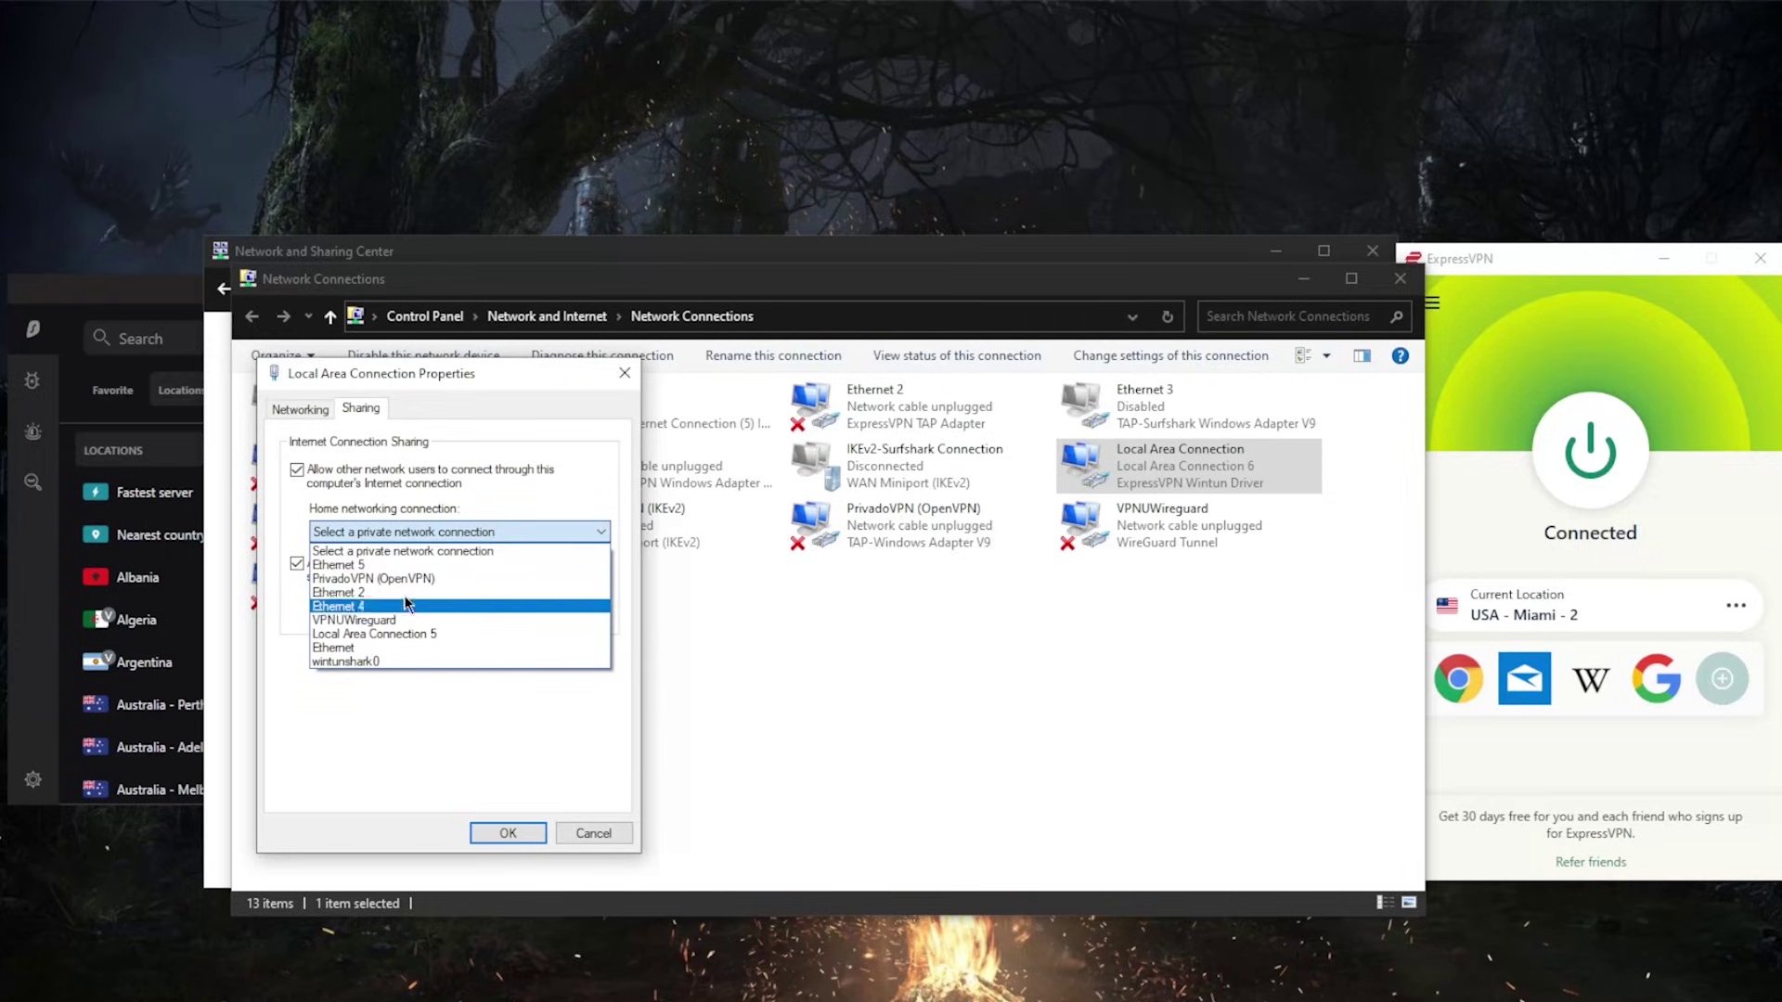
left_click(489, 398)
left_click_drag(508, 381, 956, 508)
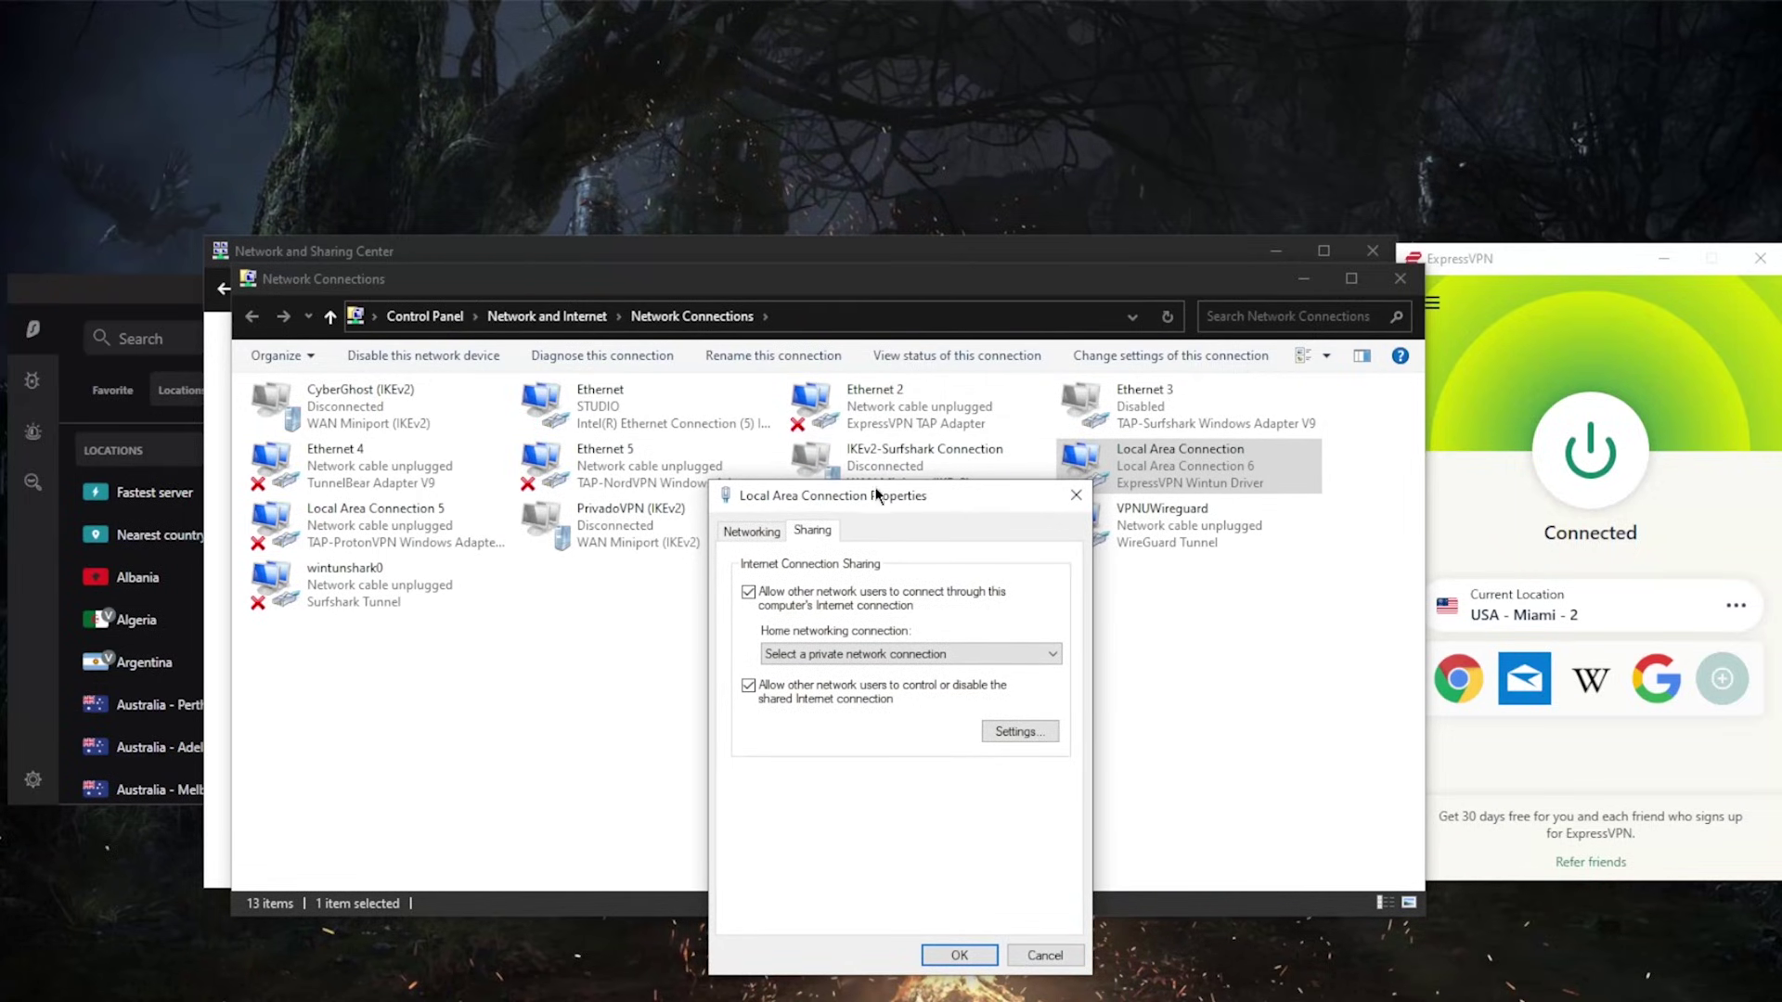
left_click_drag(877, 496, 467, 318)
Step: Choose Ethernet as the home networking connection and apply the sharing settings
left_click(578, 477)
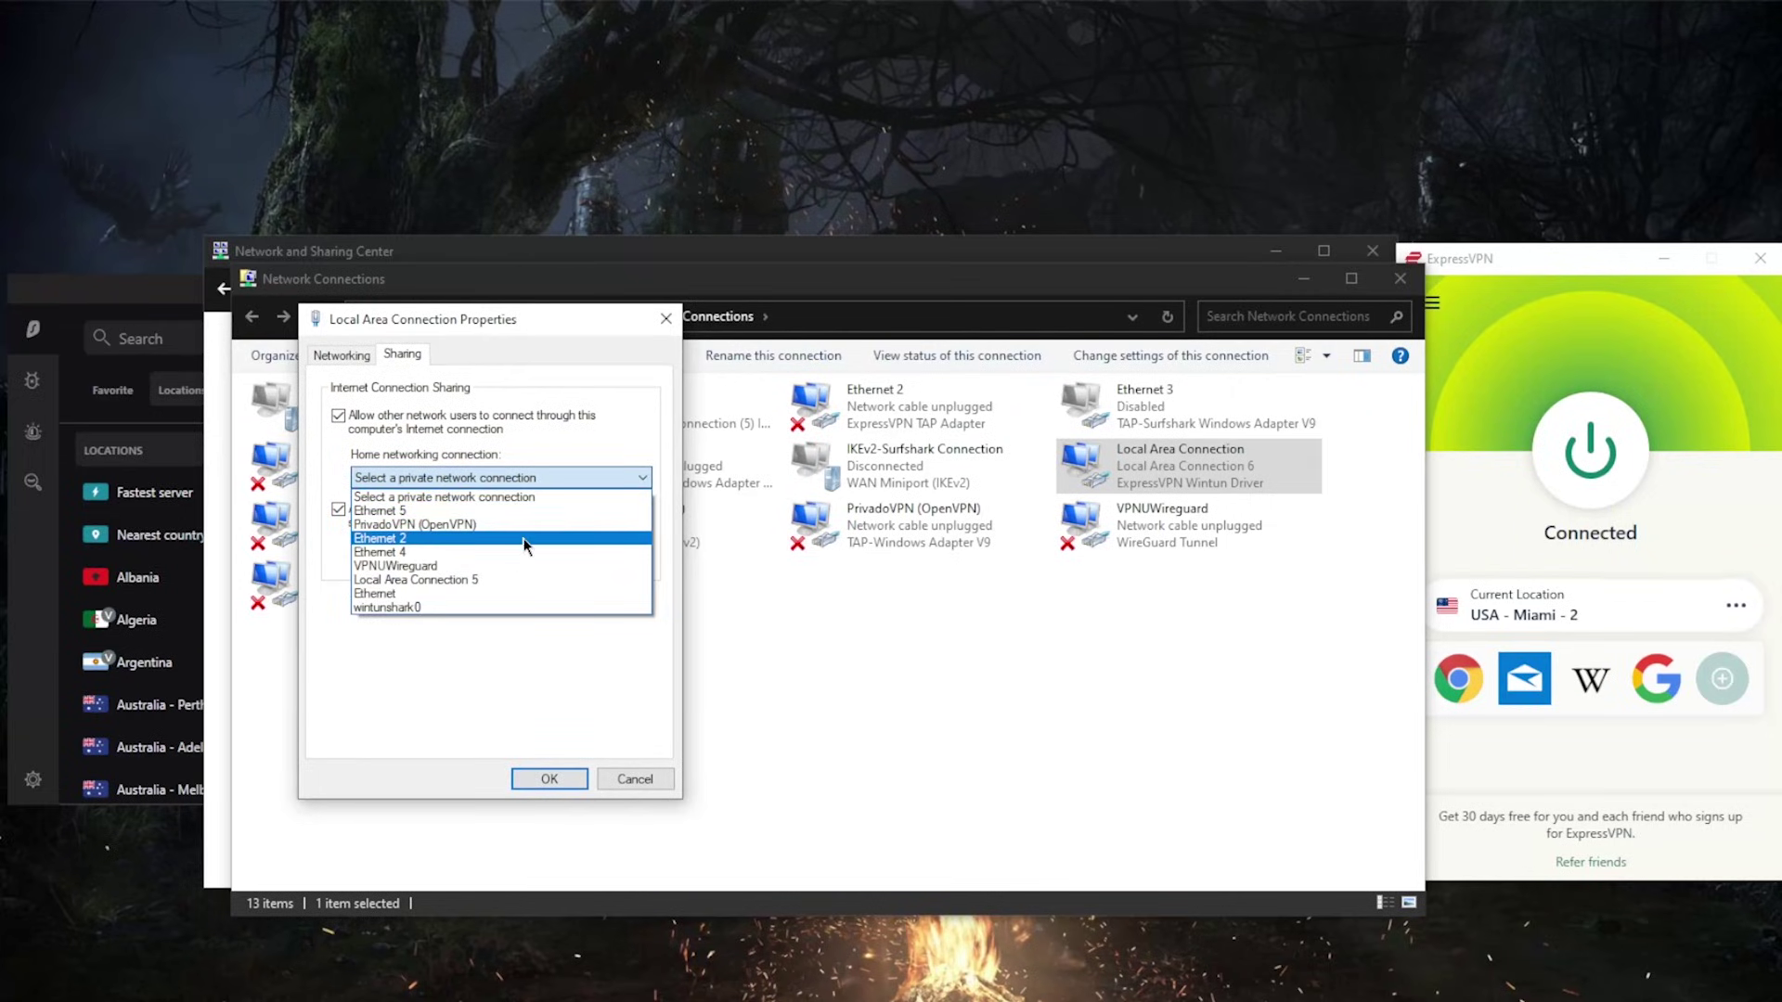
left_click(488, 321)
mouse_move(513, 322)
left_mouse_down()
mouse_move(671, 517)
mouse_move(509, 331)
left_mouse_up()
left_click(572, 485)
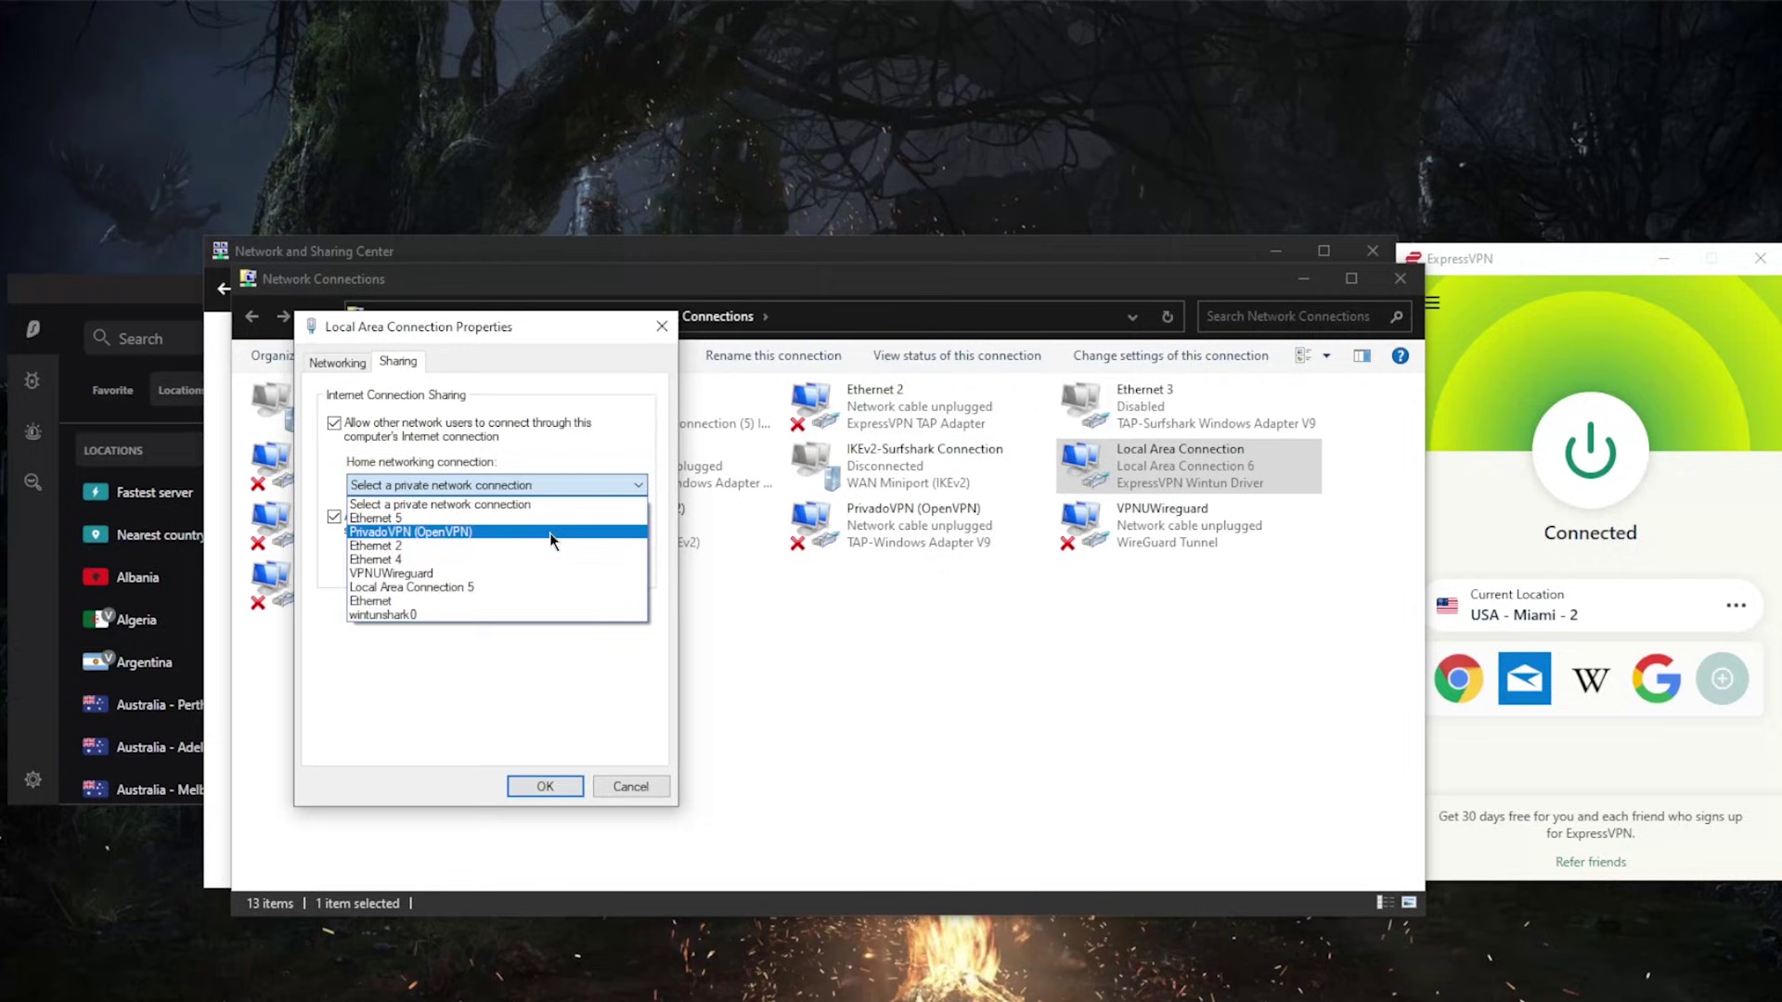
left_click(425, 598)
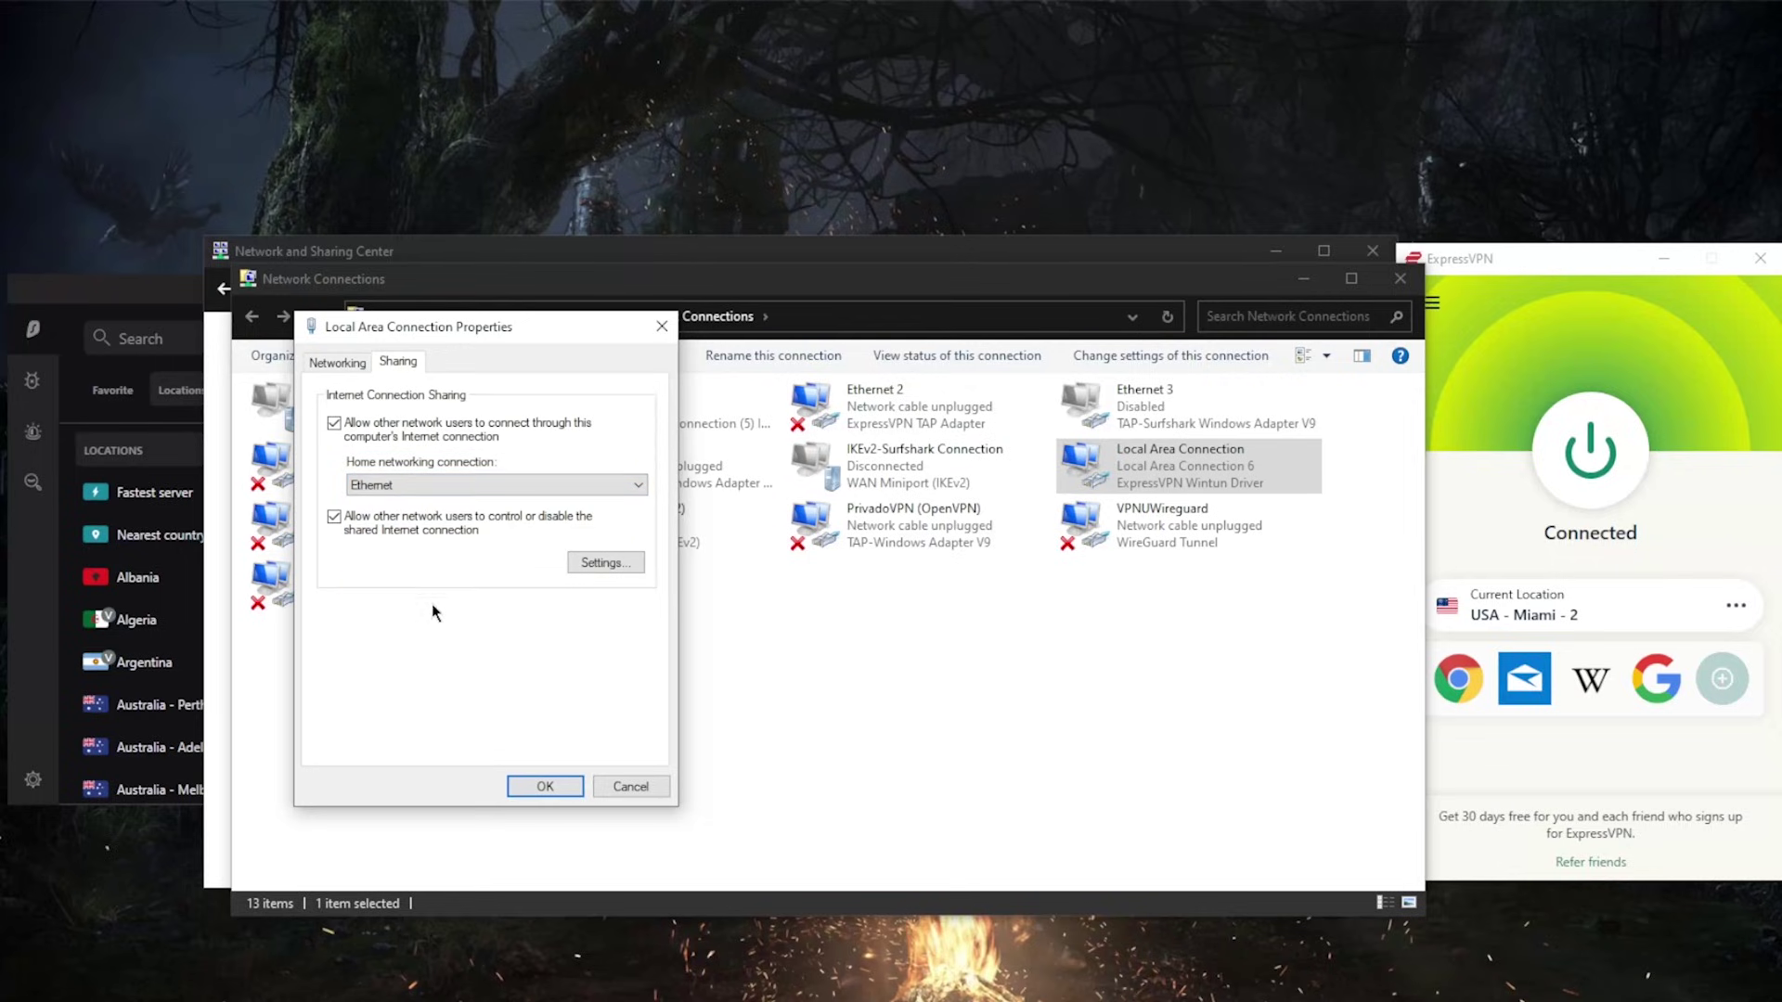
left_click(549, 787)
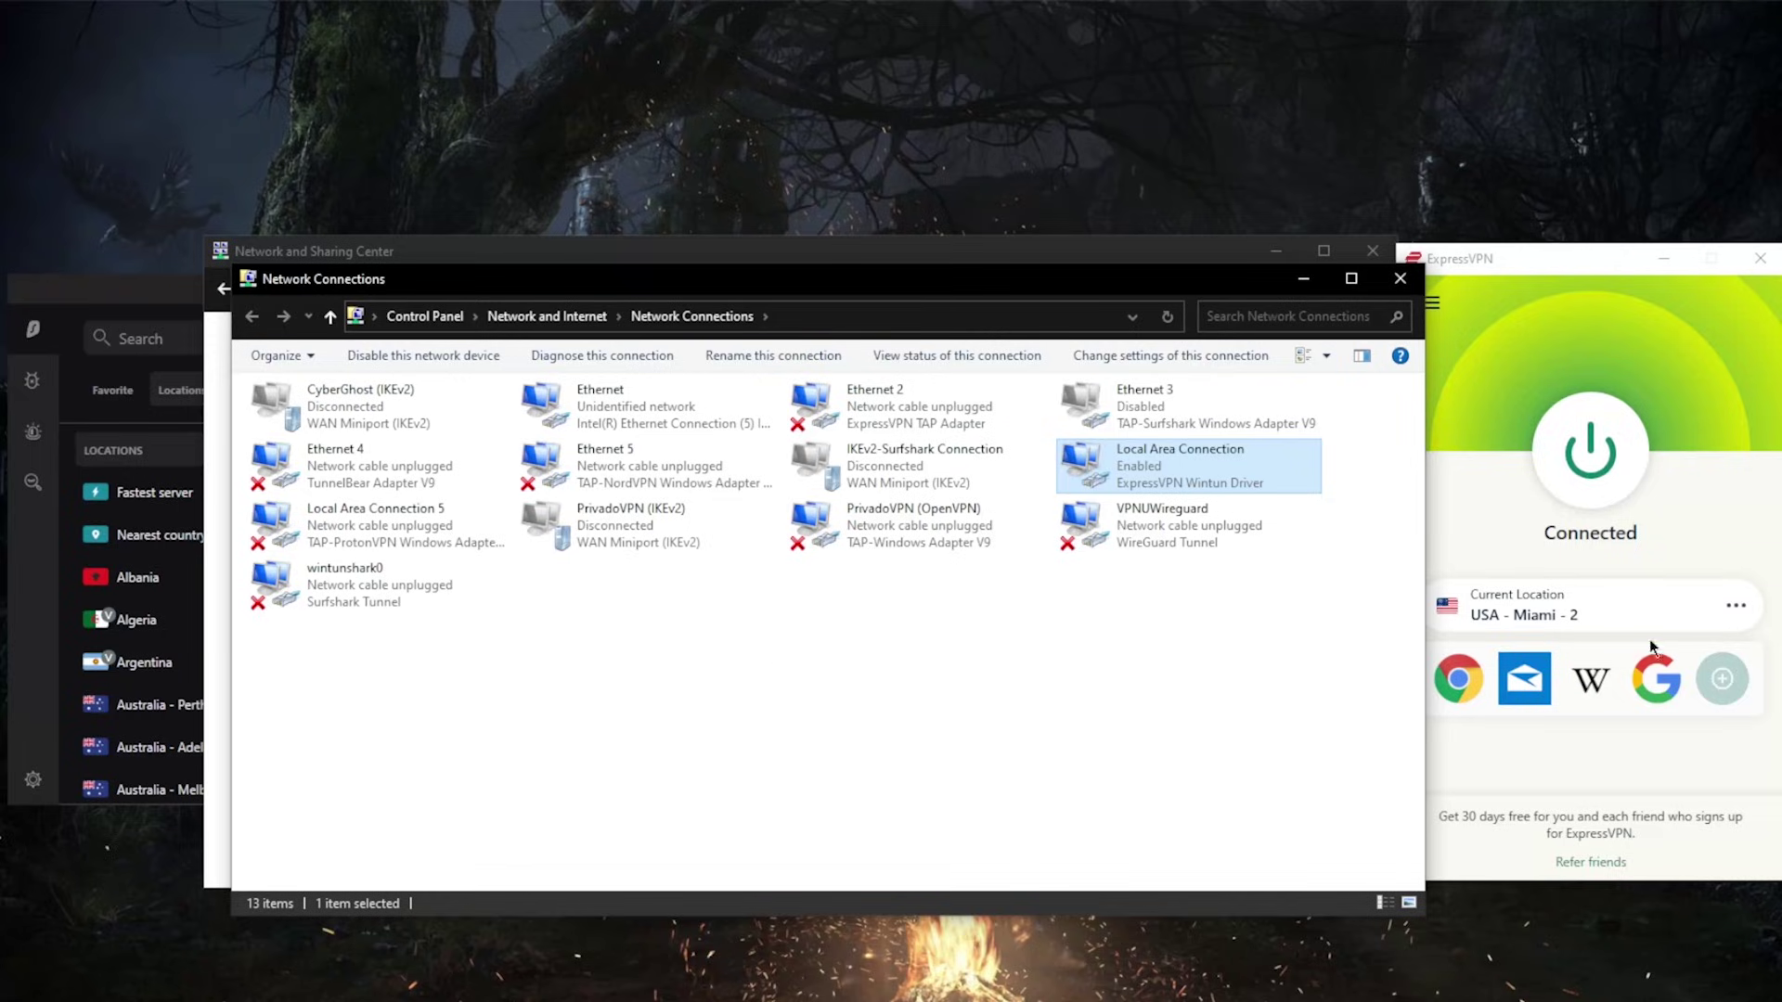
left_click_drag(877, 284, 886, 300)
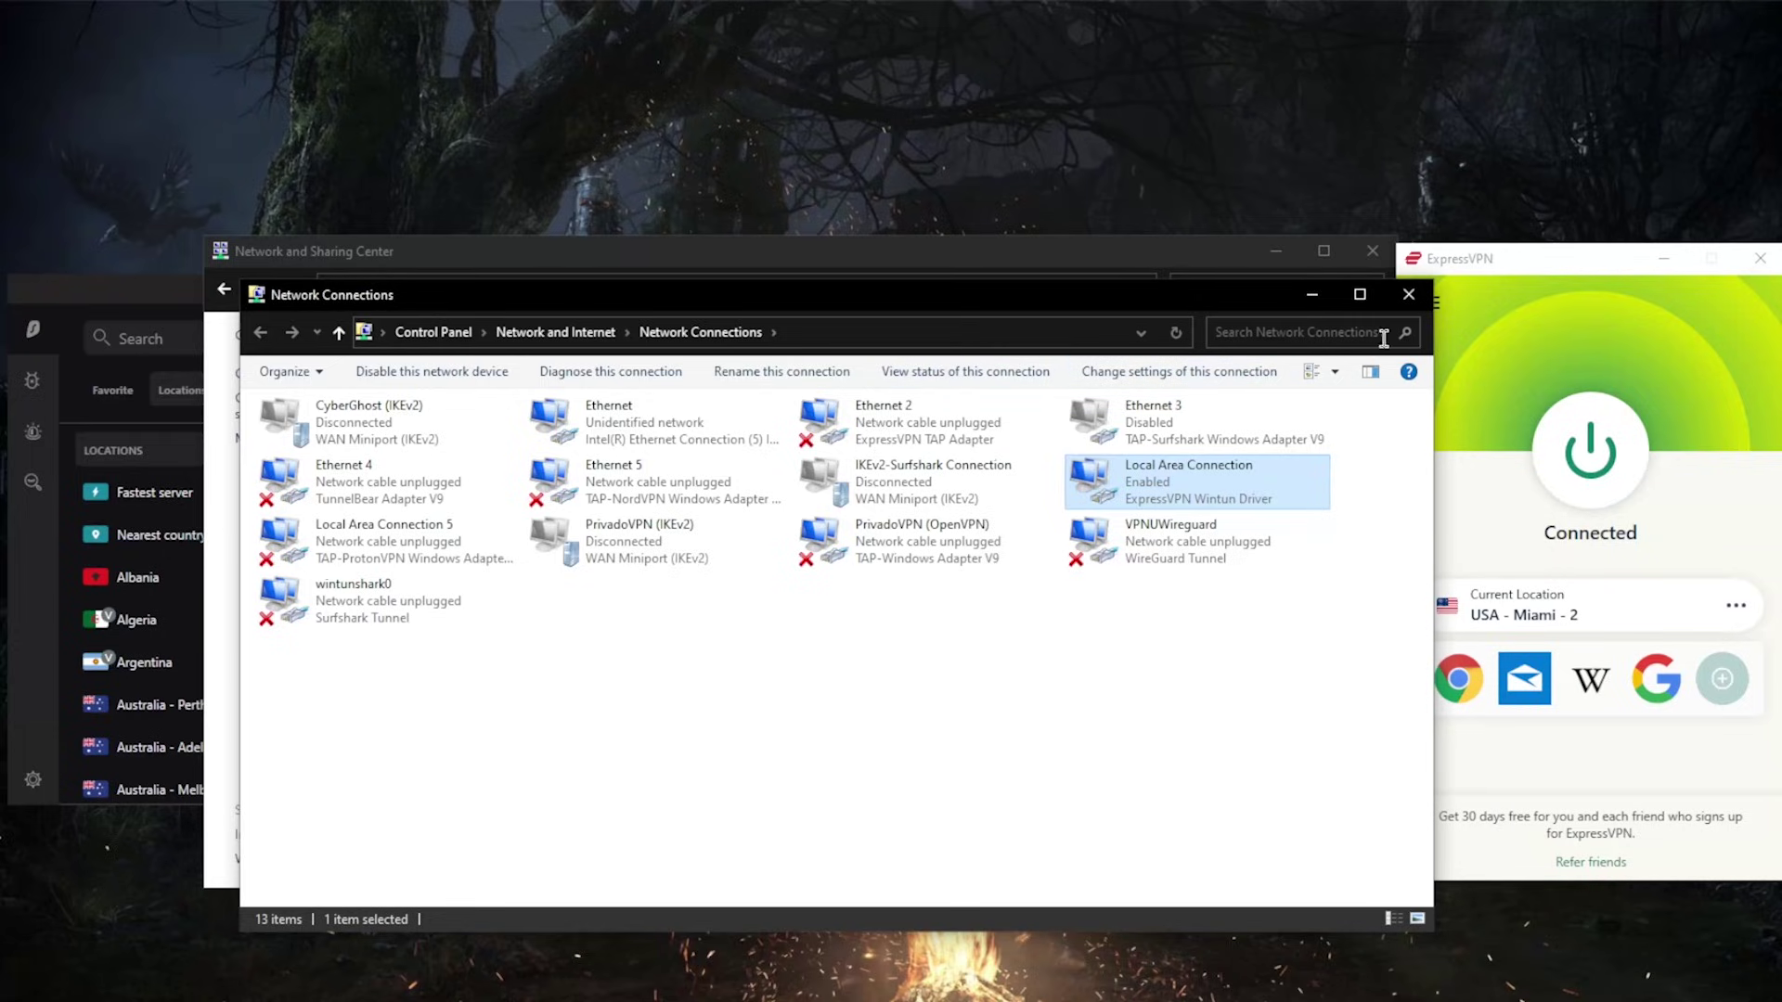
Step: Close the Network Connections and Network and Sharing Center windows
left_click(1409, 295)
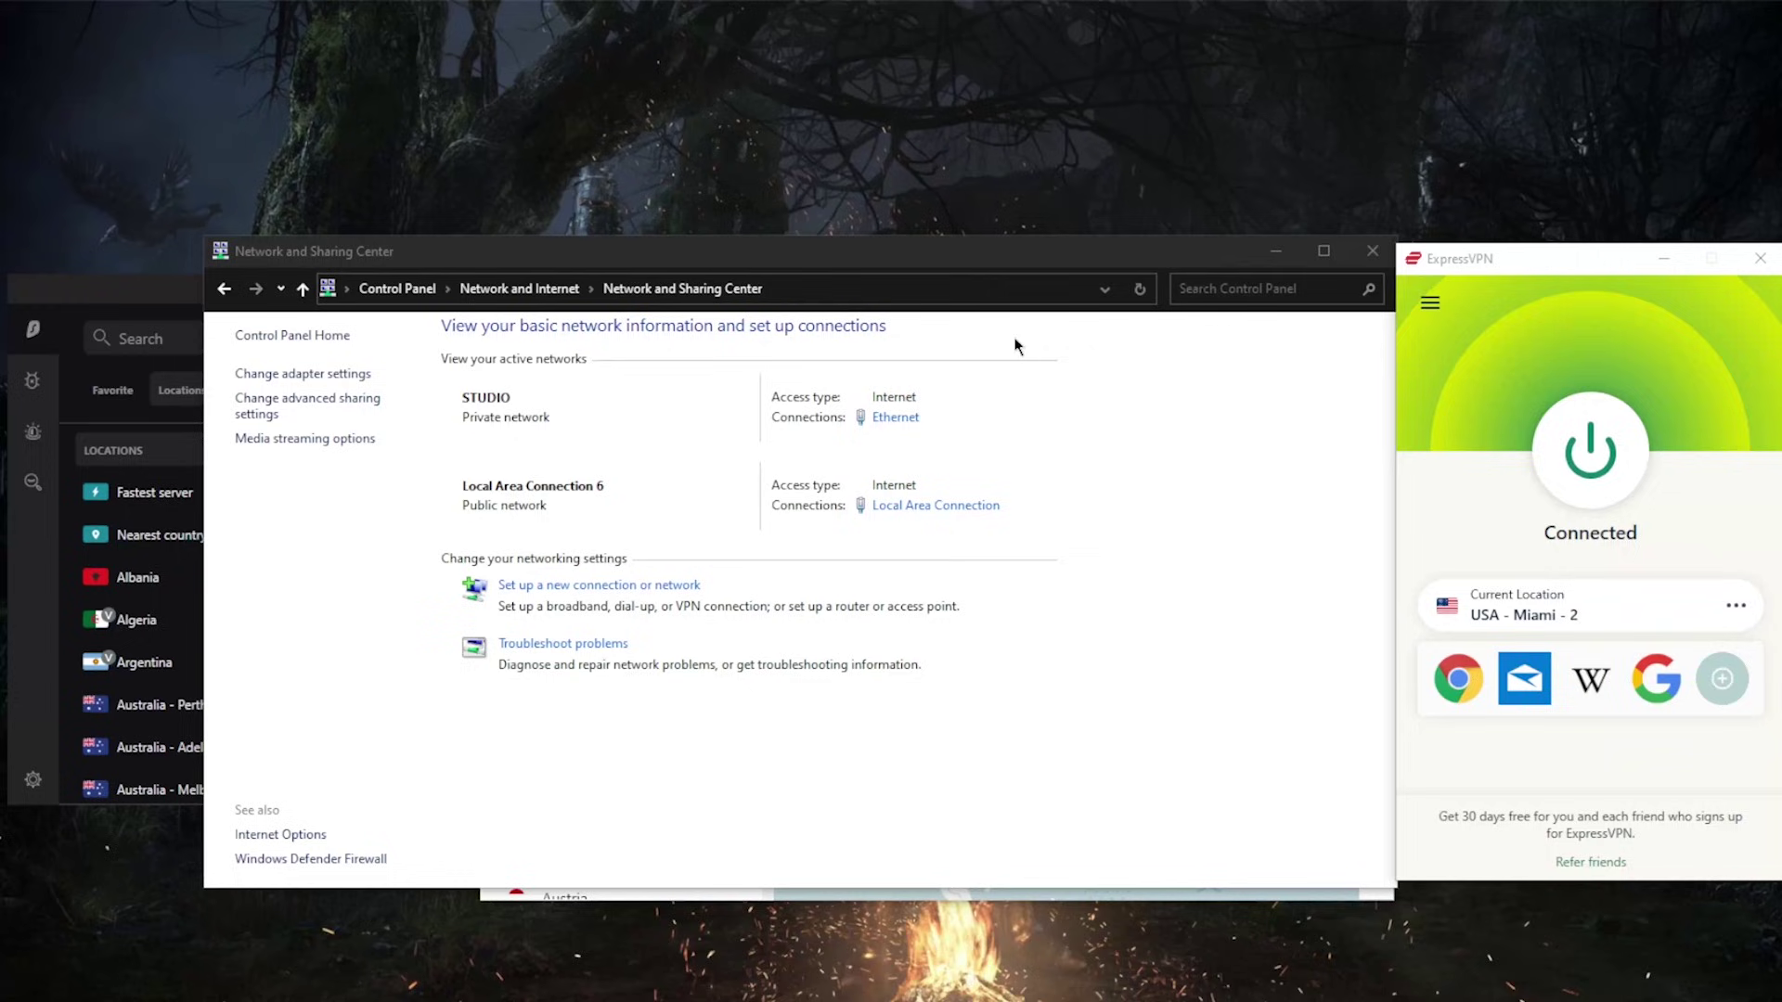
left_click(1373, 252)
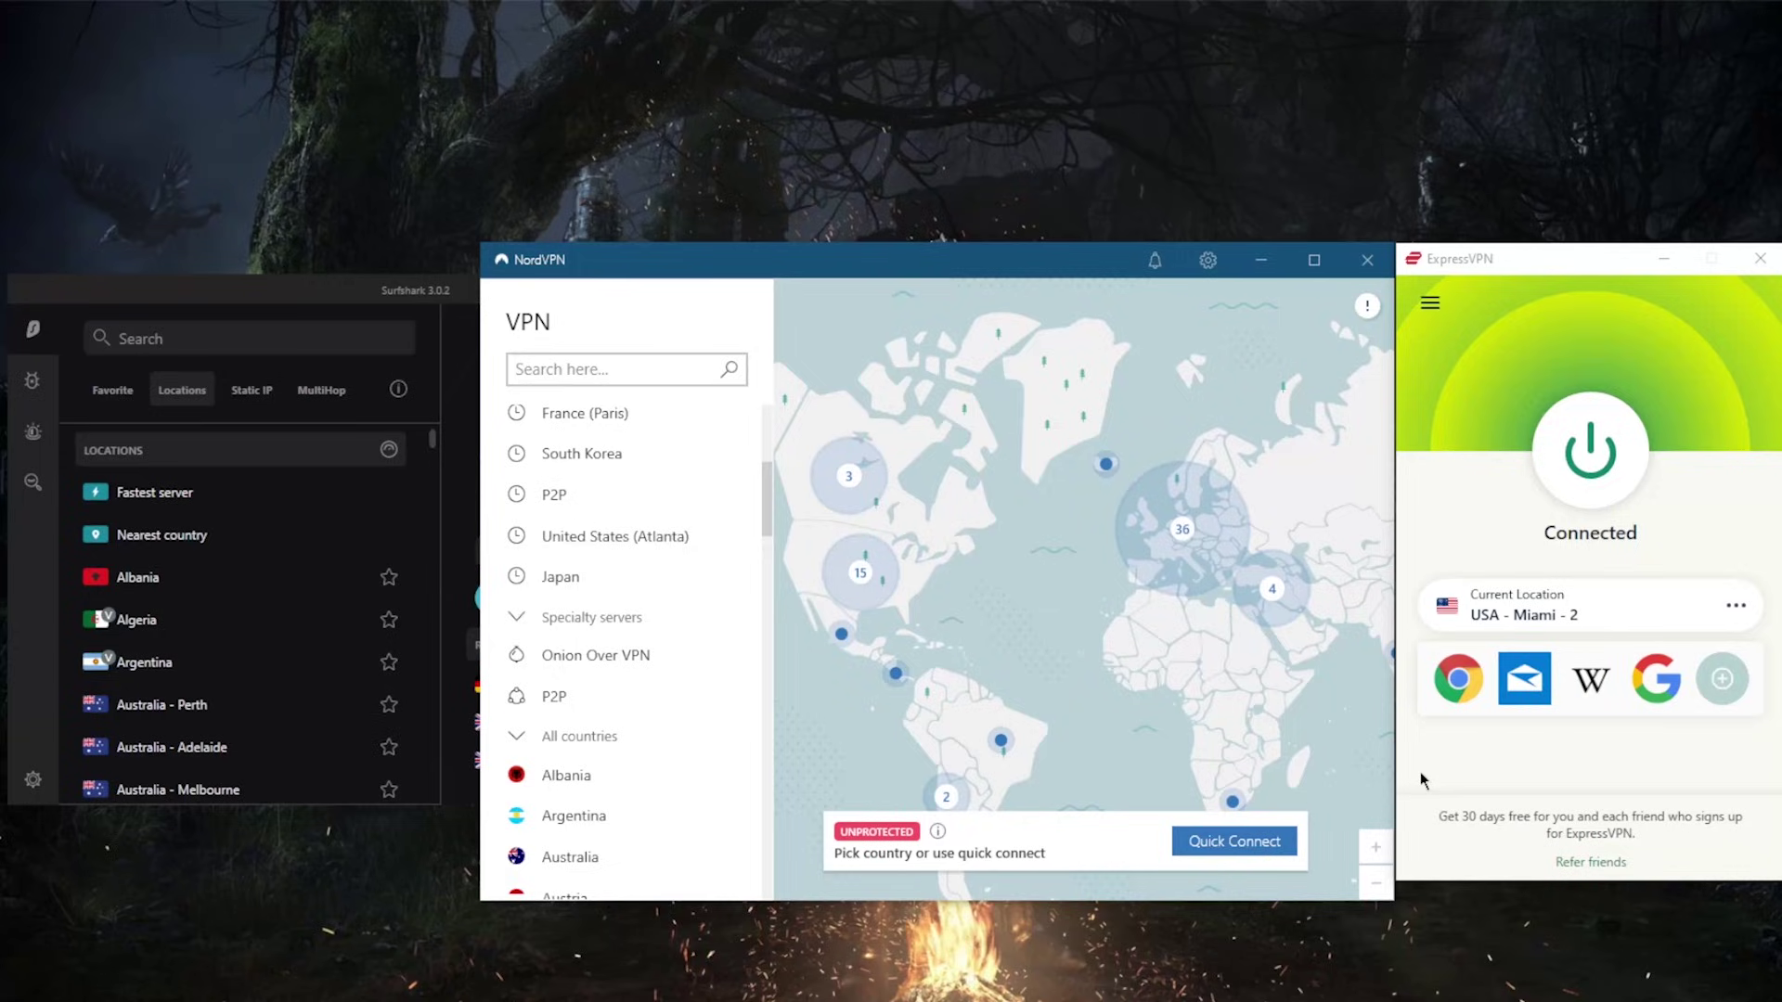
left_click_drag(1222, 648, 1200, 644)
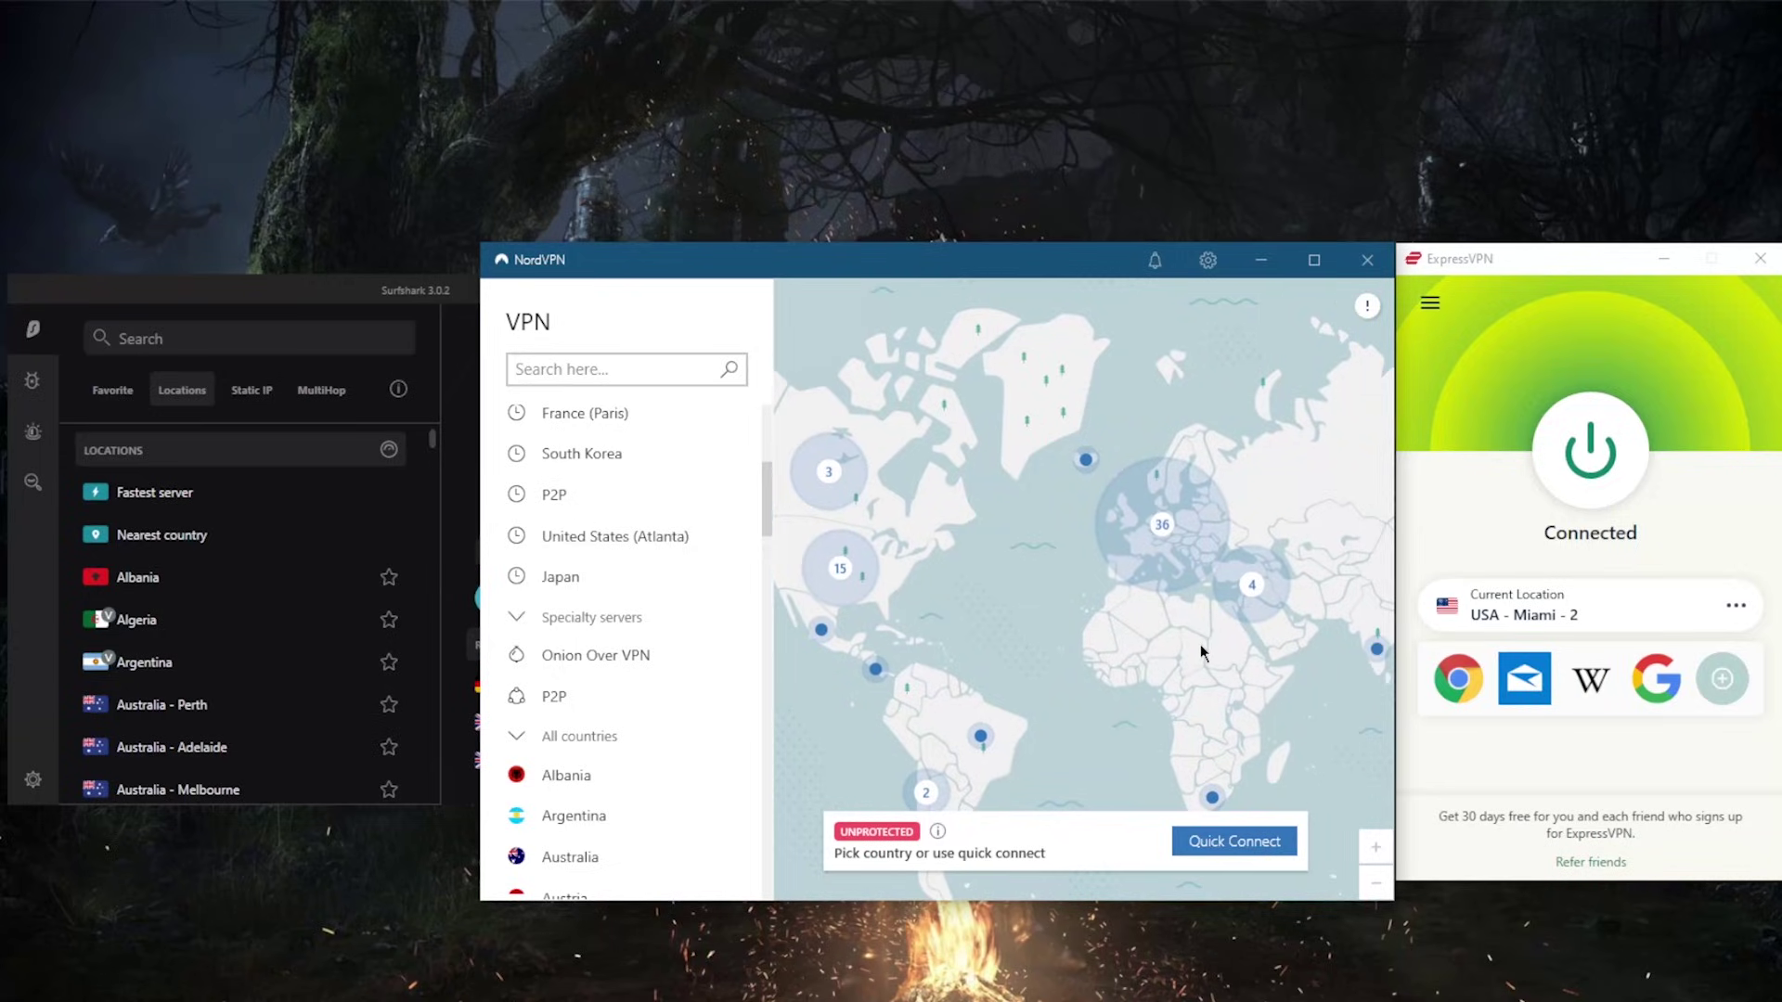